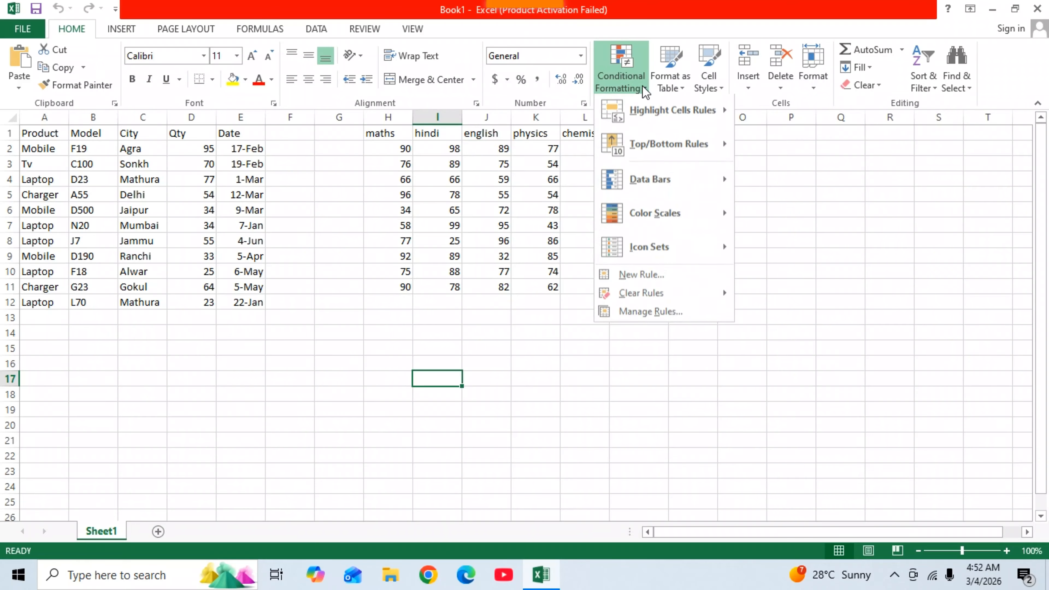
mouse_move(644, 126)
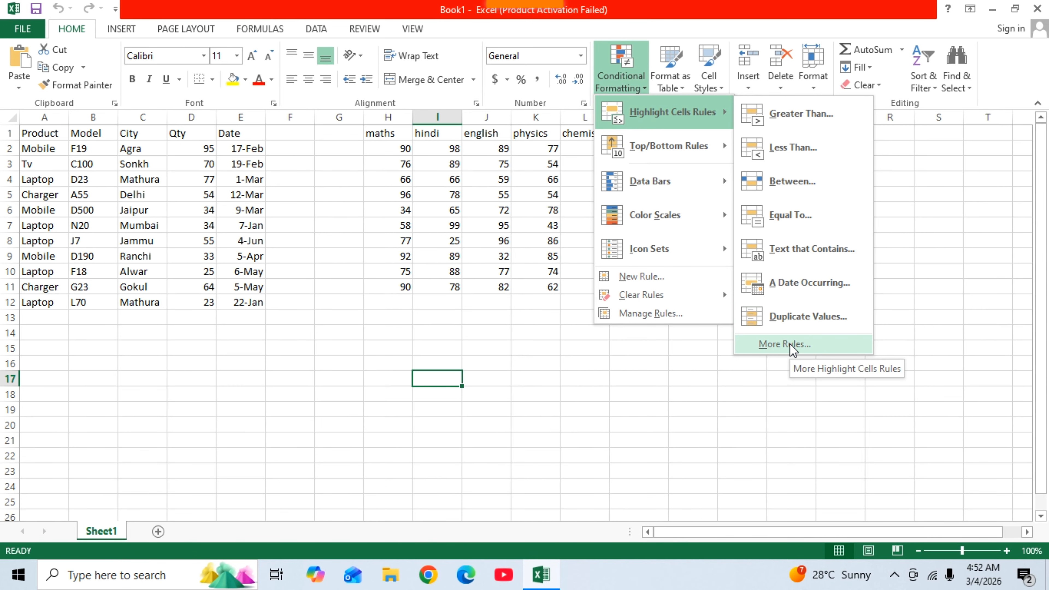
mouse_move(685, 157)
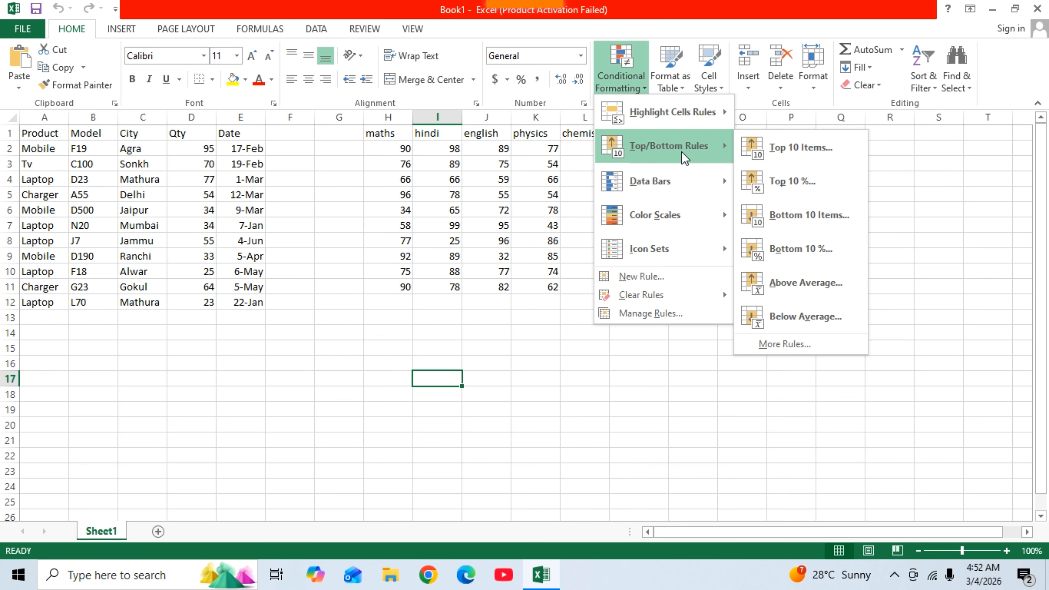
click(546, 190)
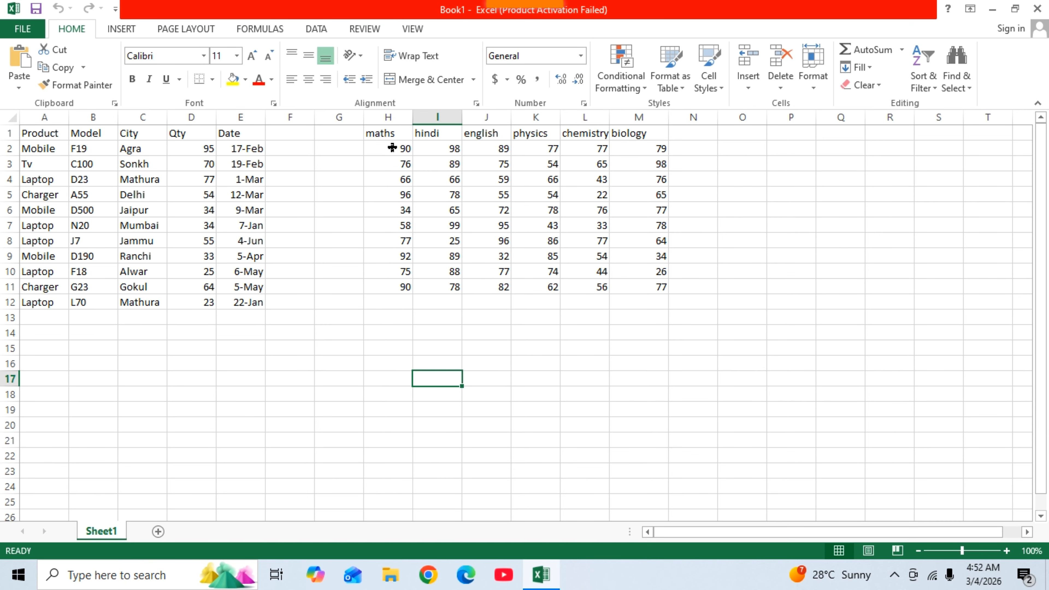
Apply a Top 10 Items conditional format to the marks table H1:M11, using Light Red Fill with Dark Red Text.
drag(377, 133, 651, 286)
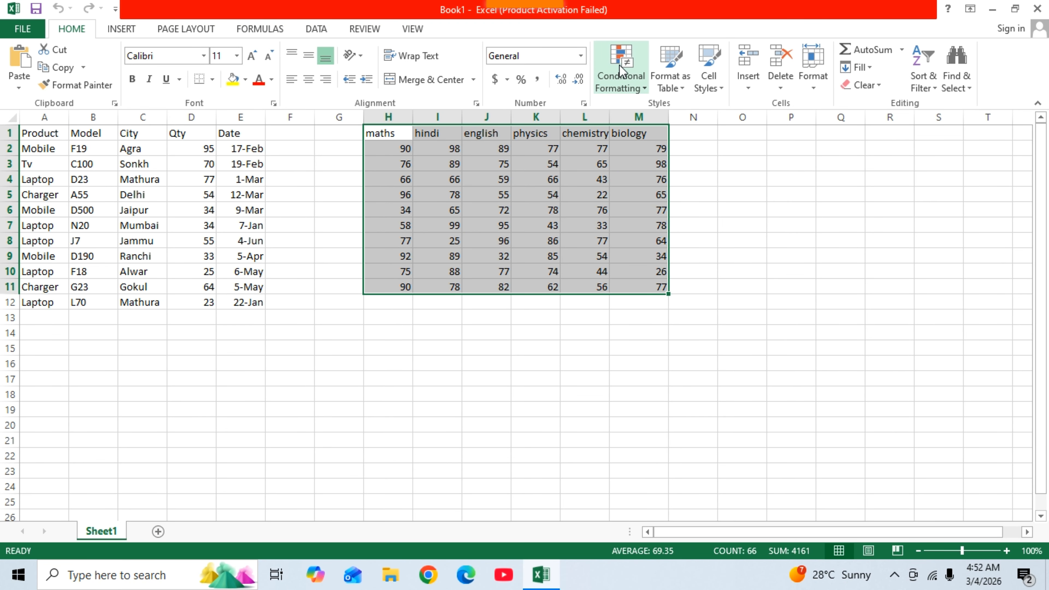
click(645, 88)
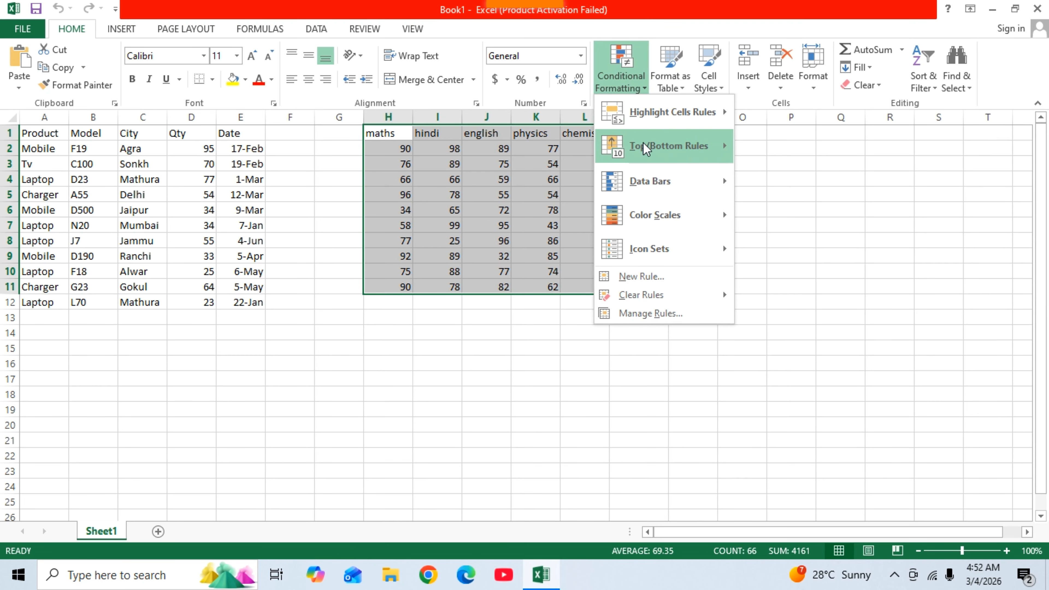
mouse_move(709, 153)
click(798, 149)
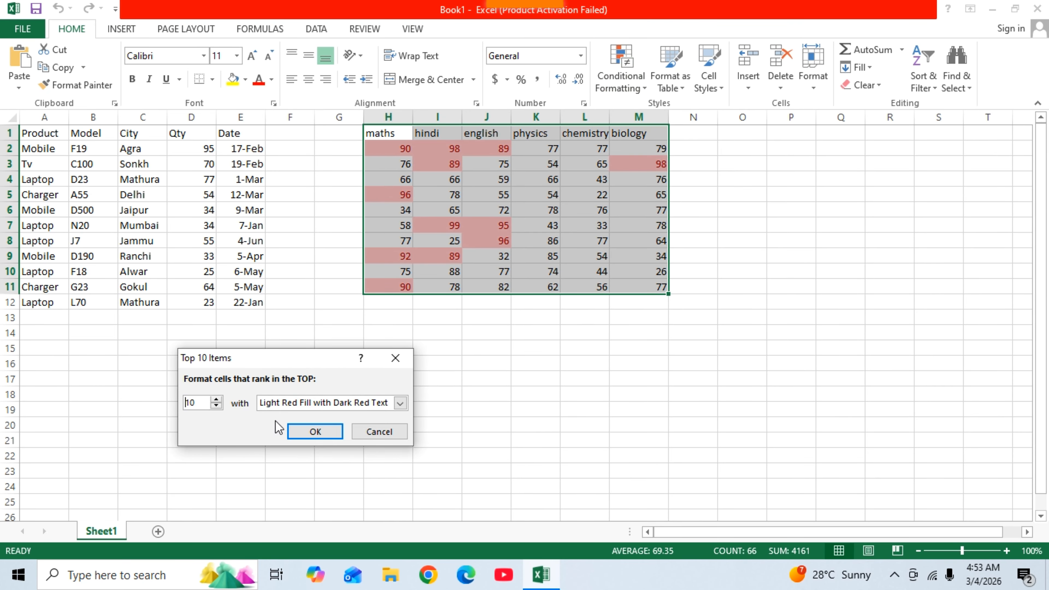
click(294, 432)
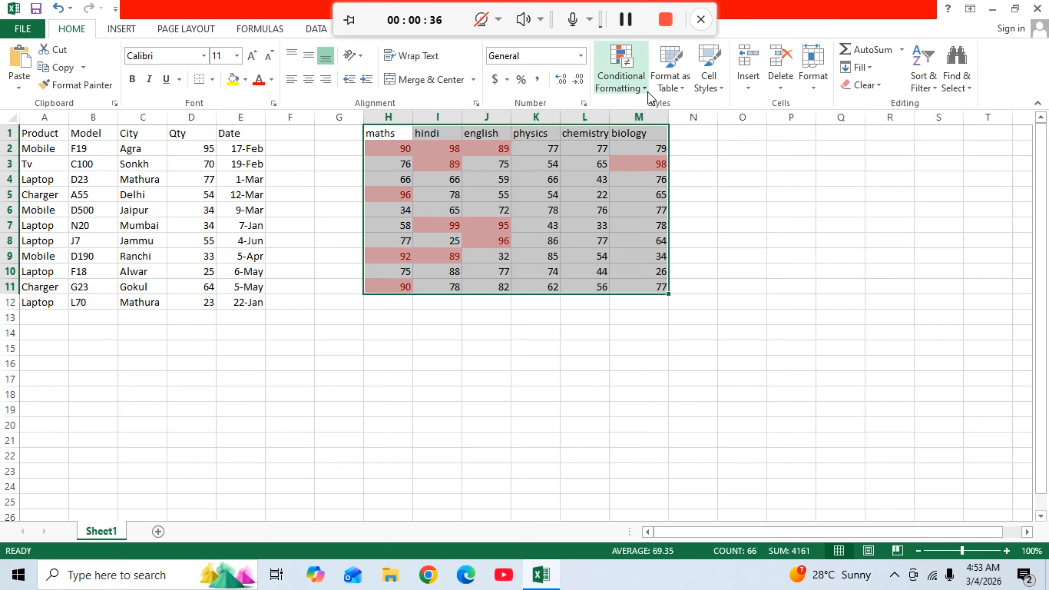
Add a top 5% conditional formatting rule to the marks table with Light Red Fill with Dark Red Text.
click(644, 82)
mouse_move(669, 145)
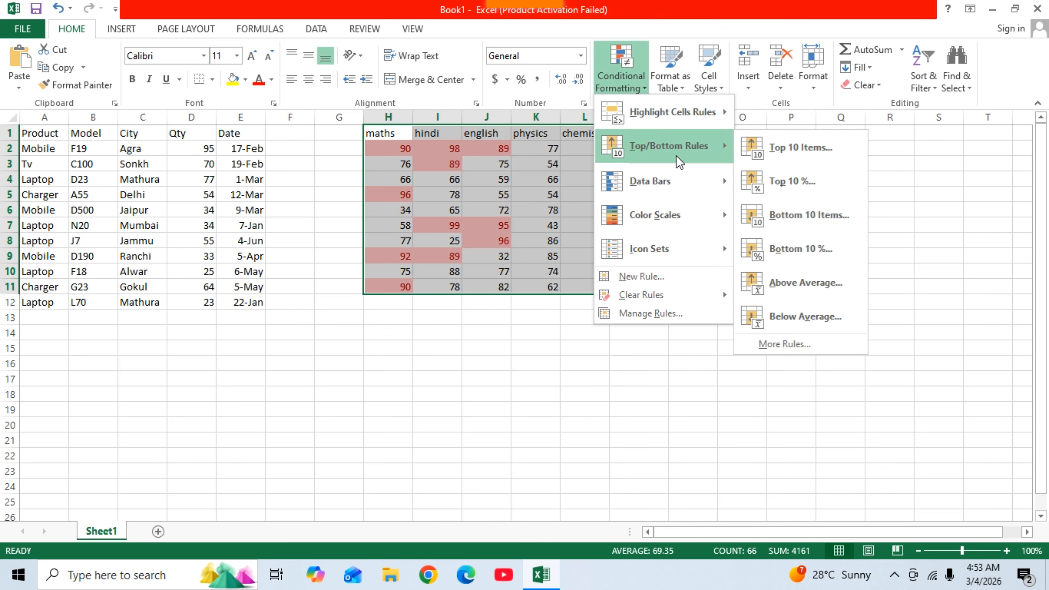
click(798, 183)
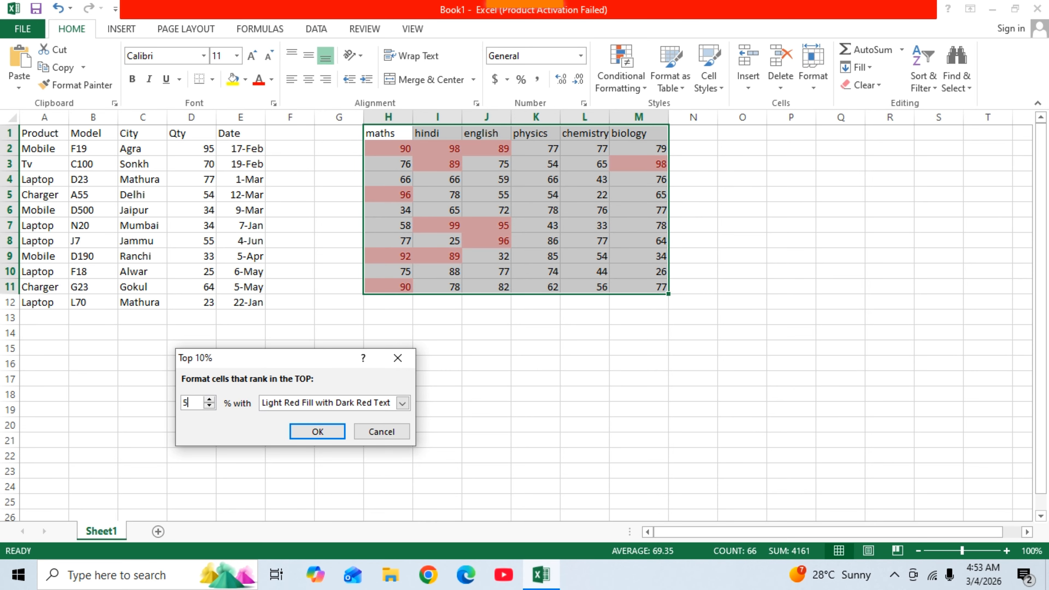
text(5)
click(316, 430)
click(307, 428)
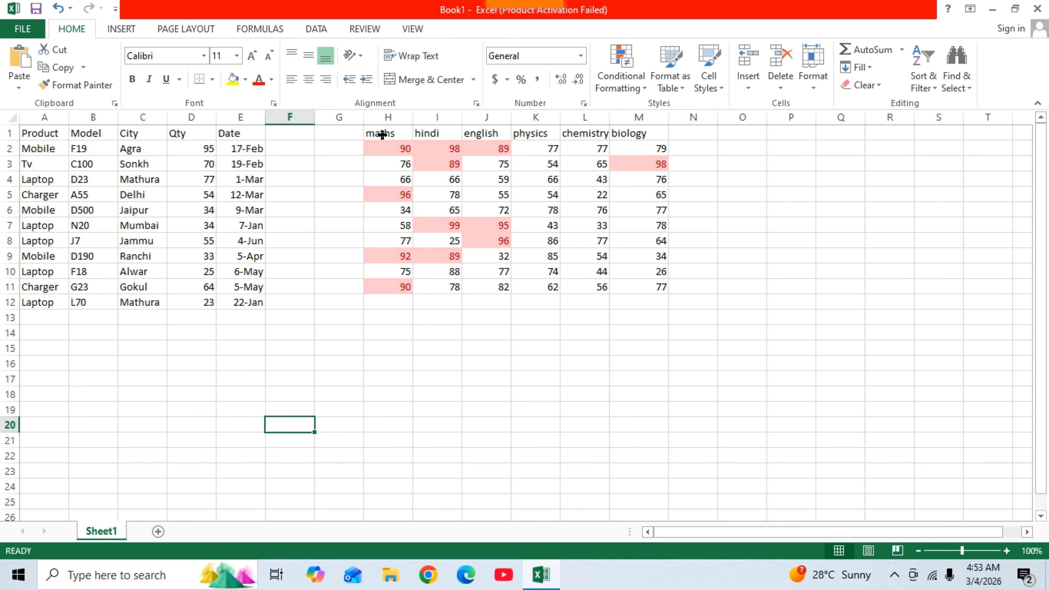
Add a Top 10% conditional formatting rule to H1:M11 with Light Red Fill with Dark Red Text.
drag(379, 134, 645, 286)
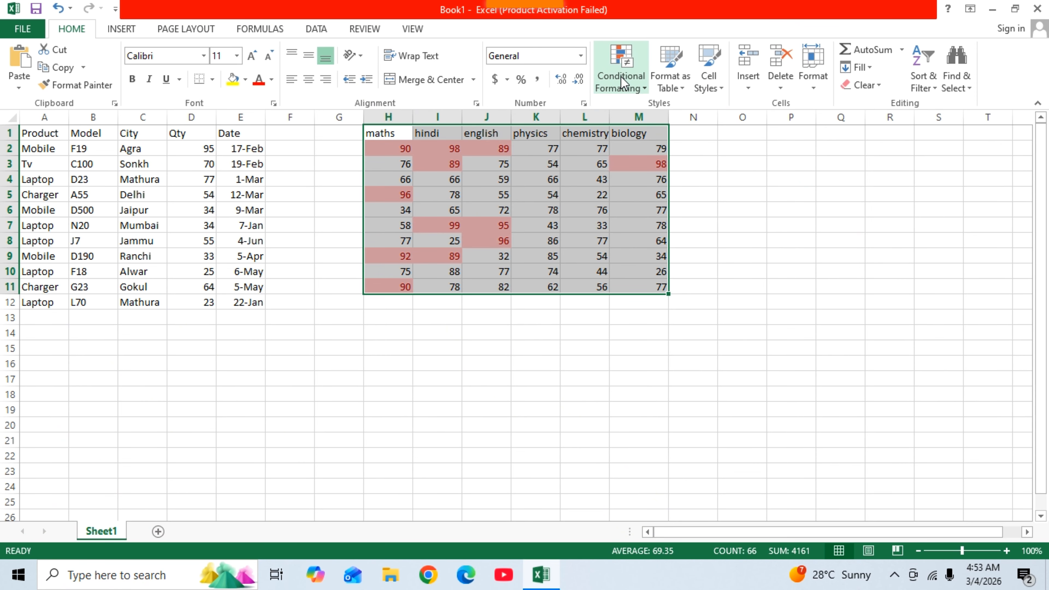
click(645, 88)
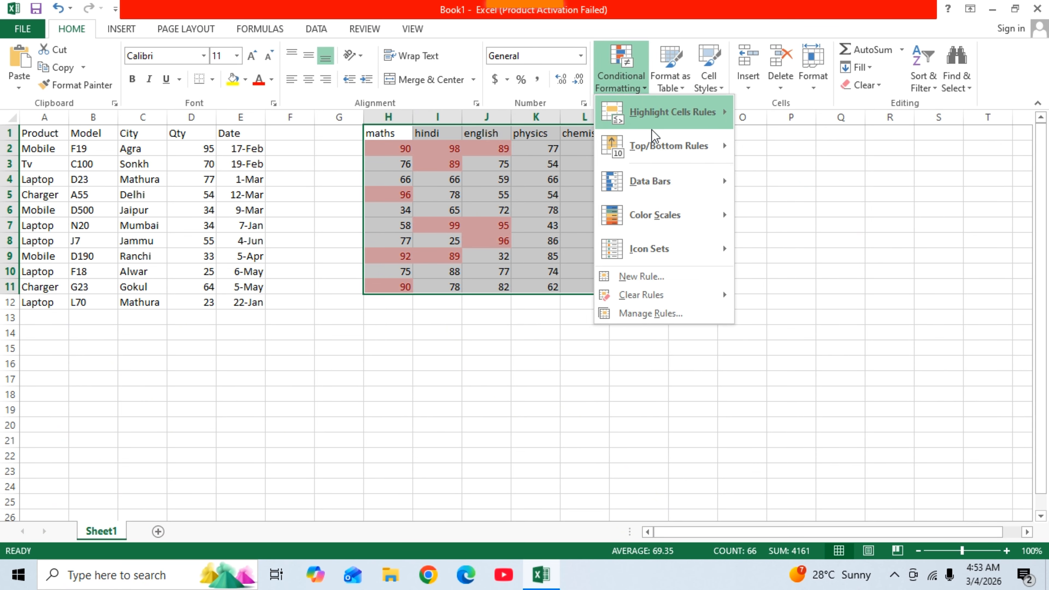
mouse_move(670, 153)
click(787, 182)
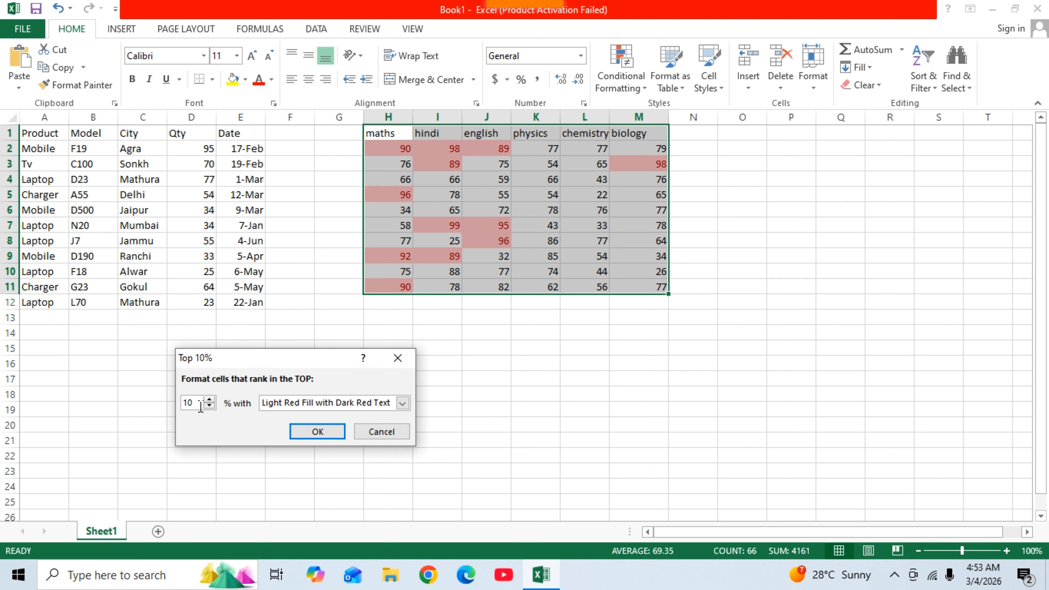
click(304, 432)
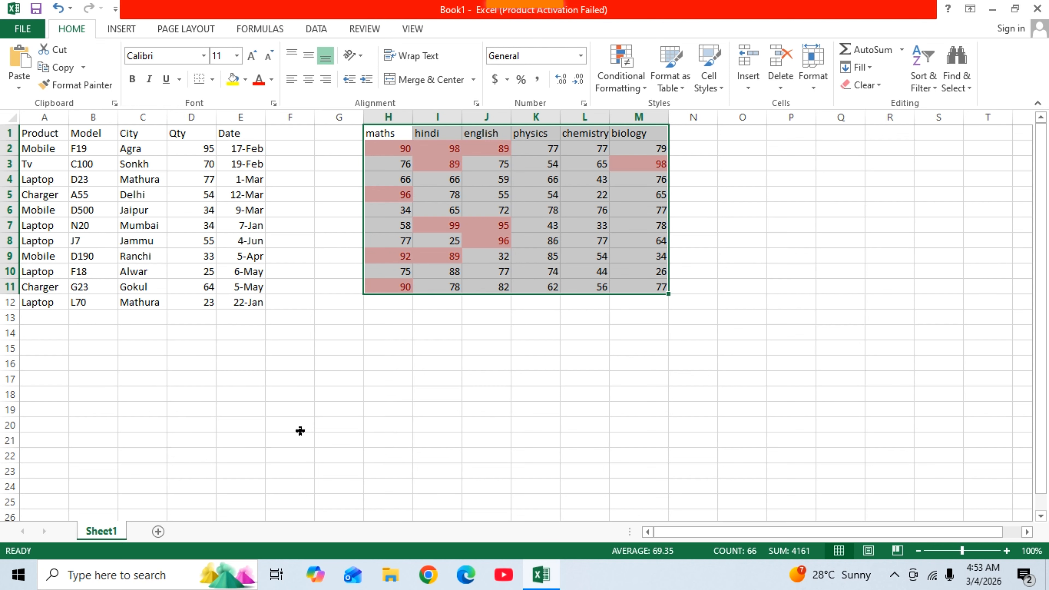
Highlight the bottom 10 items of the marks table with Light Red Fill with Dark Red Text.
click(645, 87)
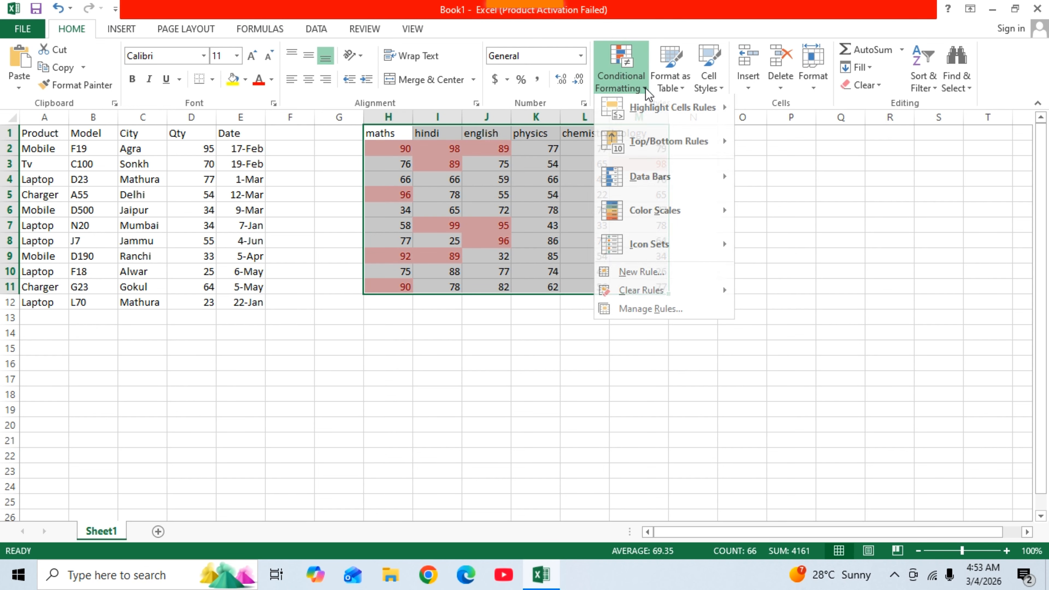
mouse_move(636, 145)
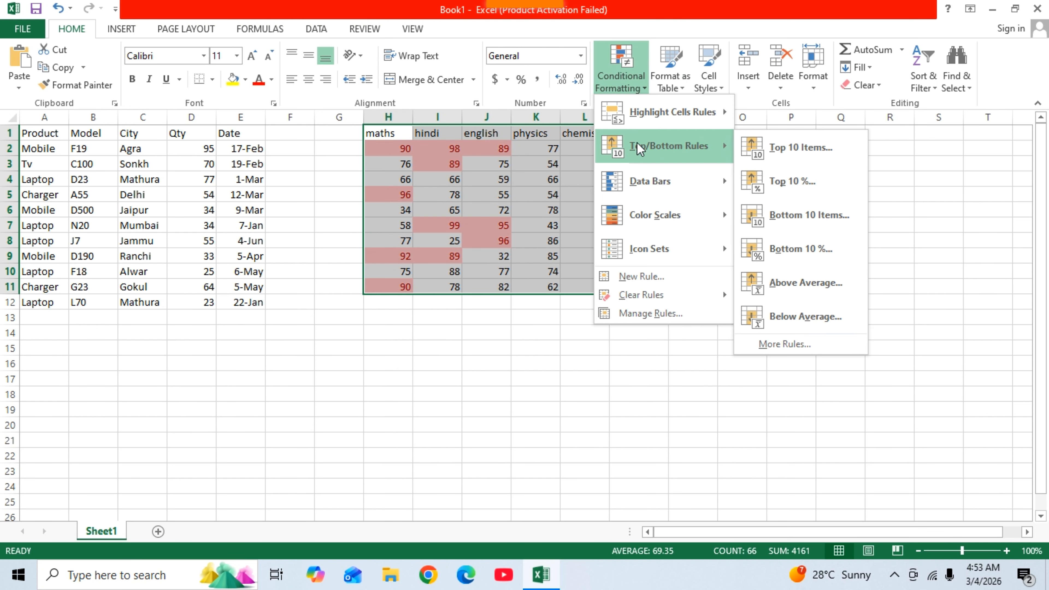
click(798, 216)
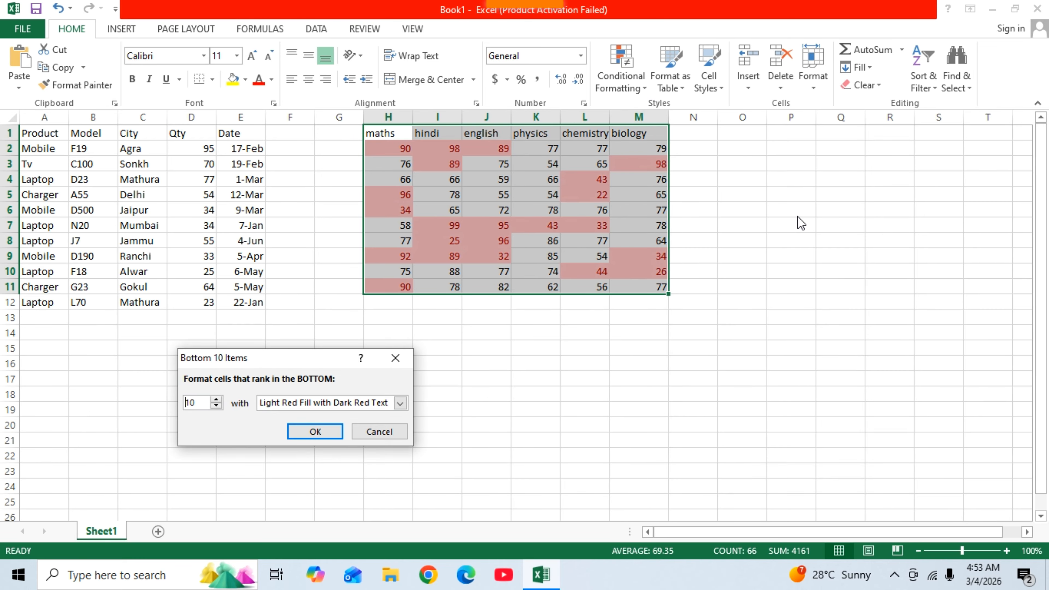
click(315, 431)
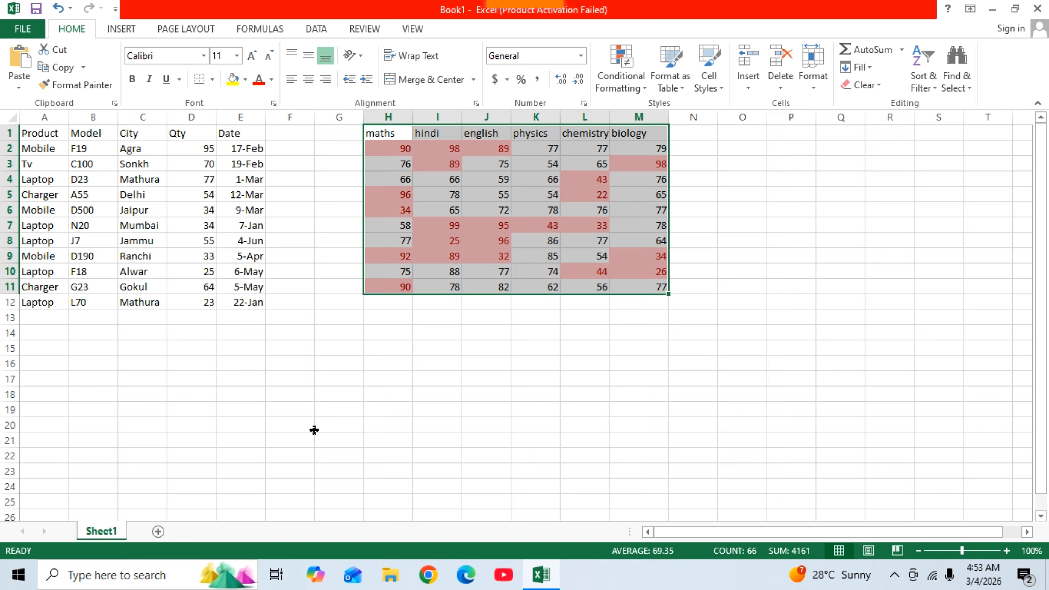
Add a Bottom 10% conditional formatting rule to the marks table with Light Red Fill with Dark Red Text.
click(634, 89)
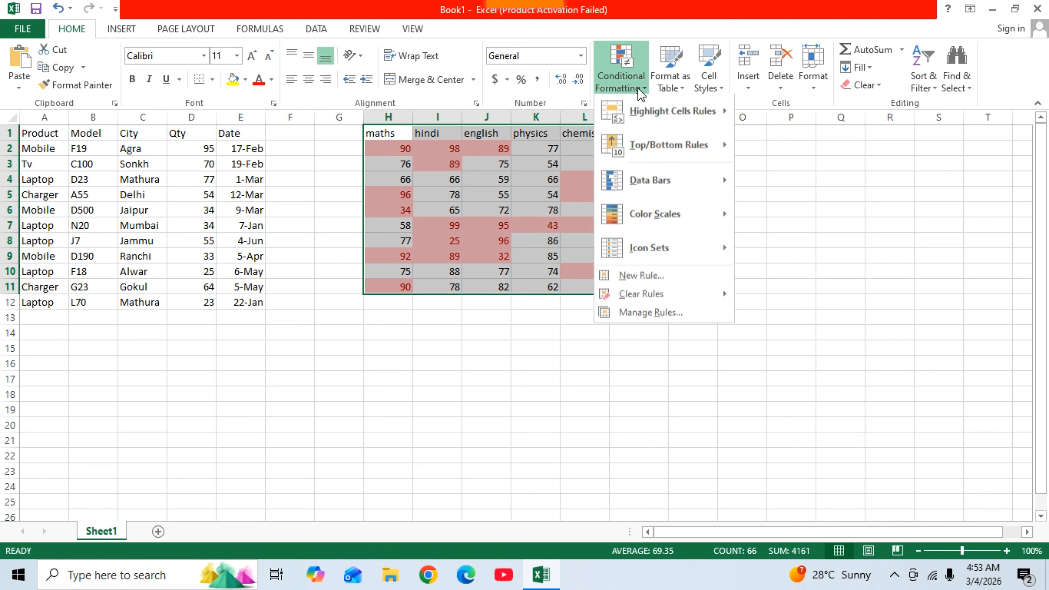
mouse_move(700, 160)
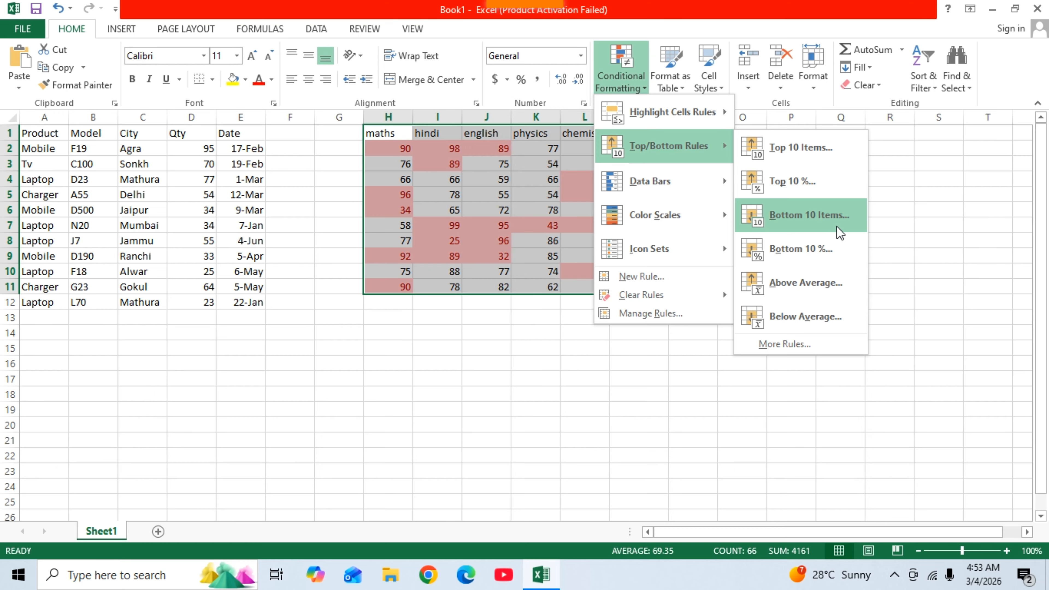
click(826, 249)
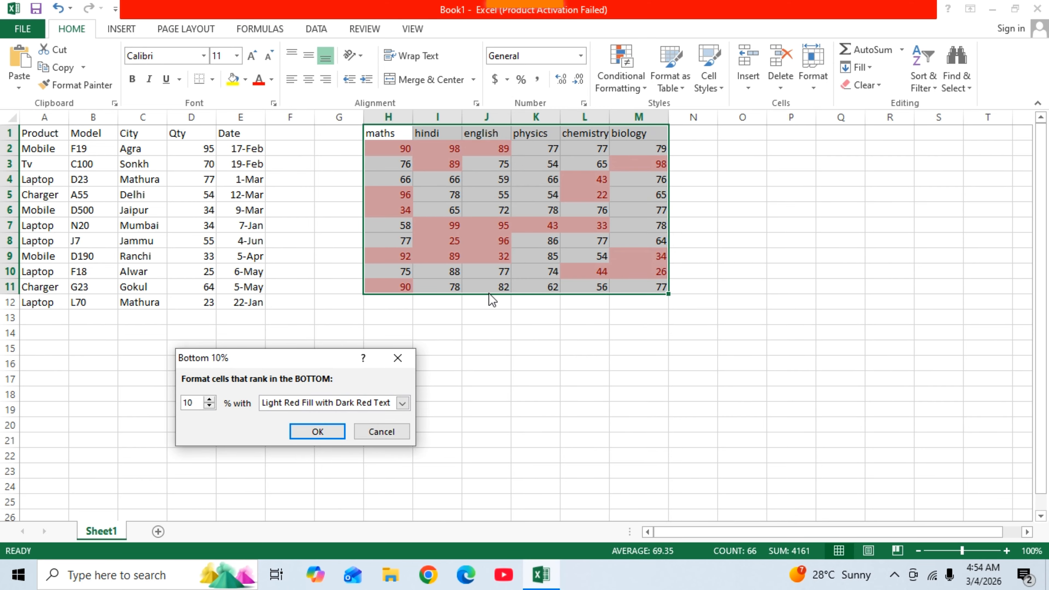
click(317, 431)
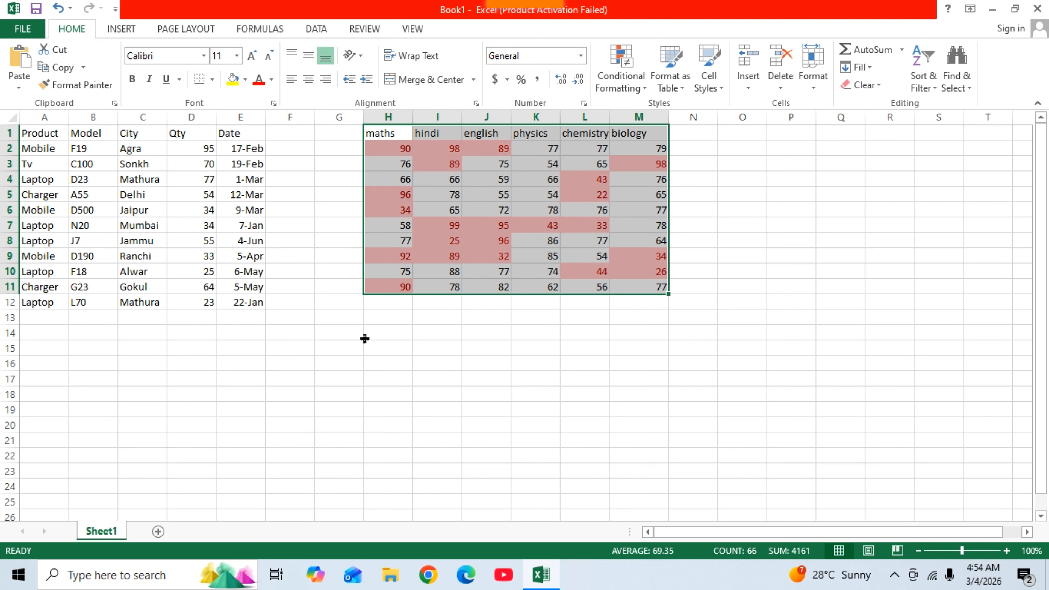
Highlight cells in the marks table containing the text "maths" with Light Red Fill with Dark Red Text.
click(644, 84)
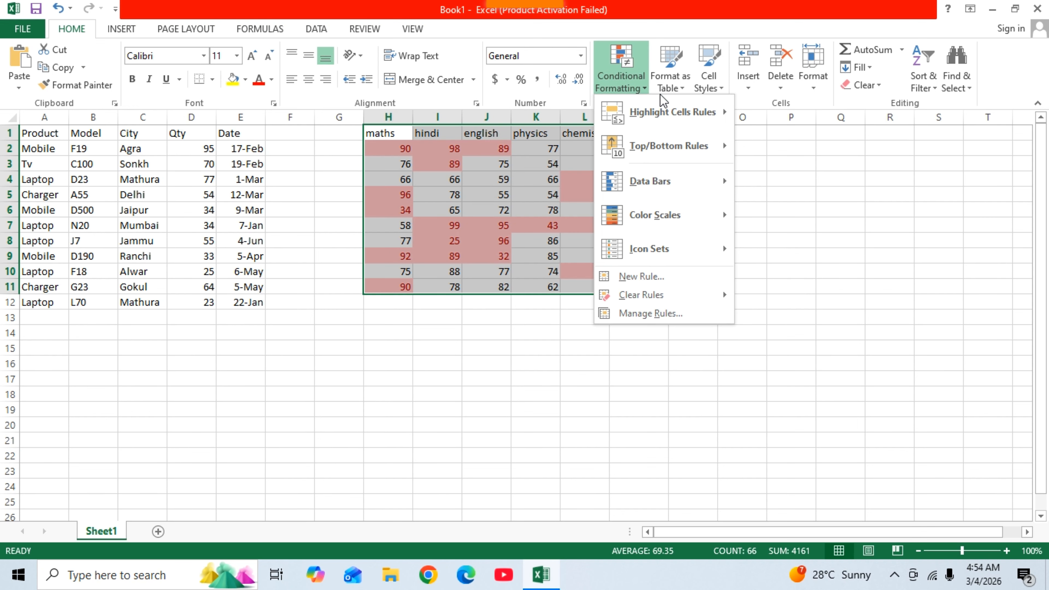
mouse_move(677, 113)
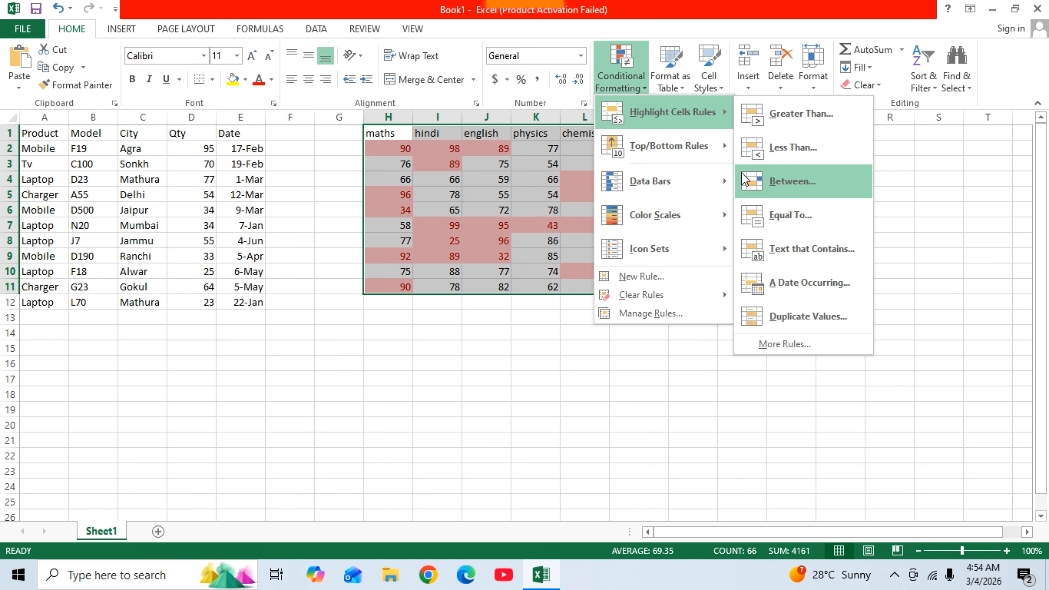
click(816, 256)
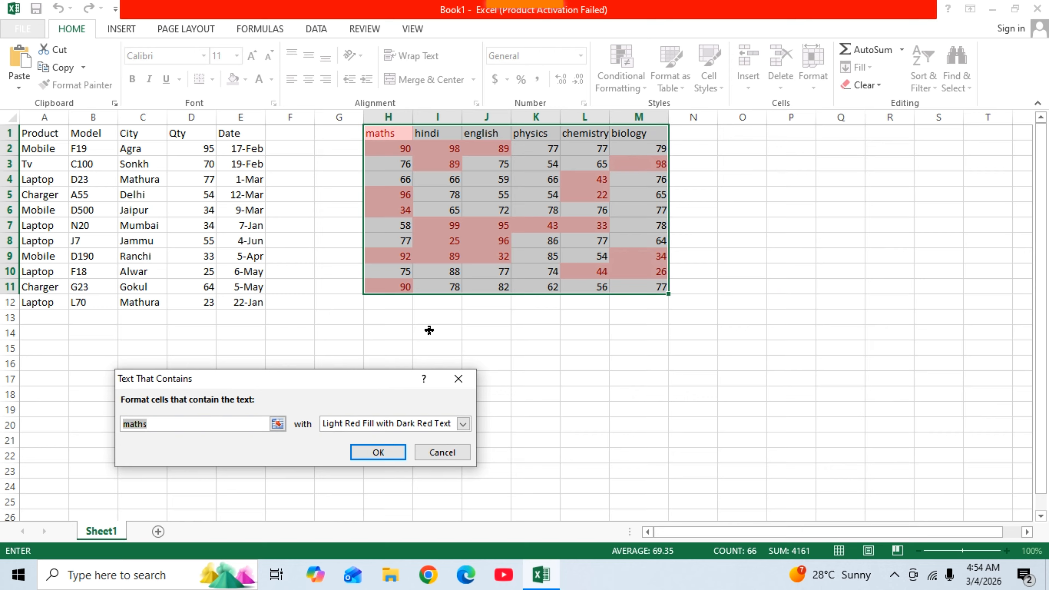
click(197, 427)
click(395, 457)
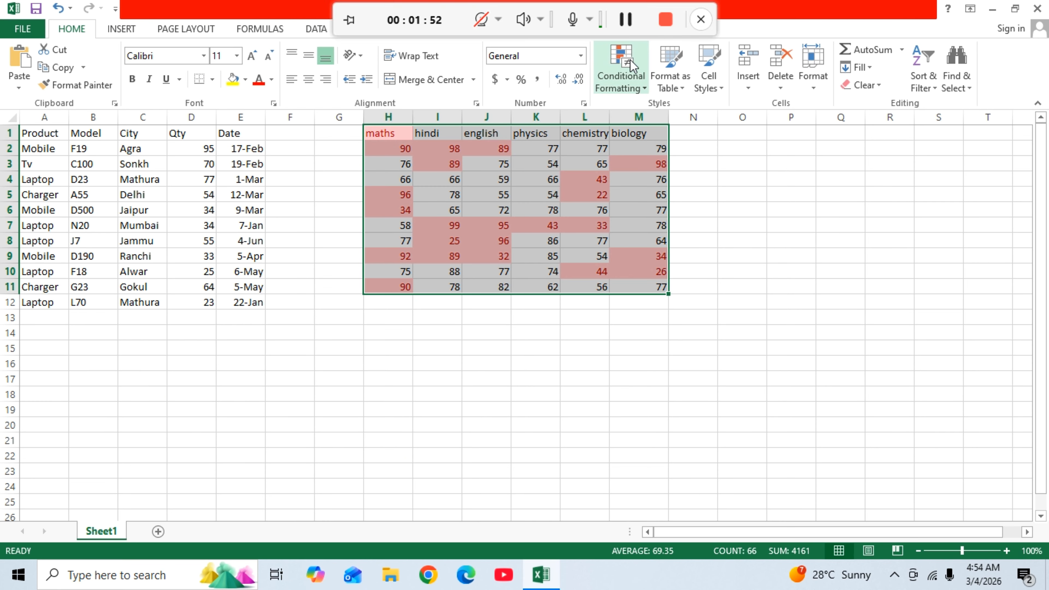
Highlight the below-average values in the marks table with Light Red Fill with Dark Red Text.
click(645, 83)
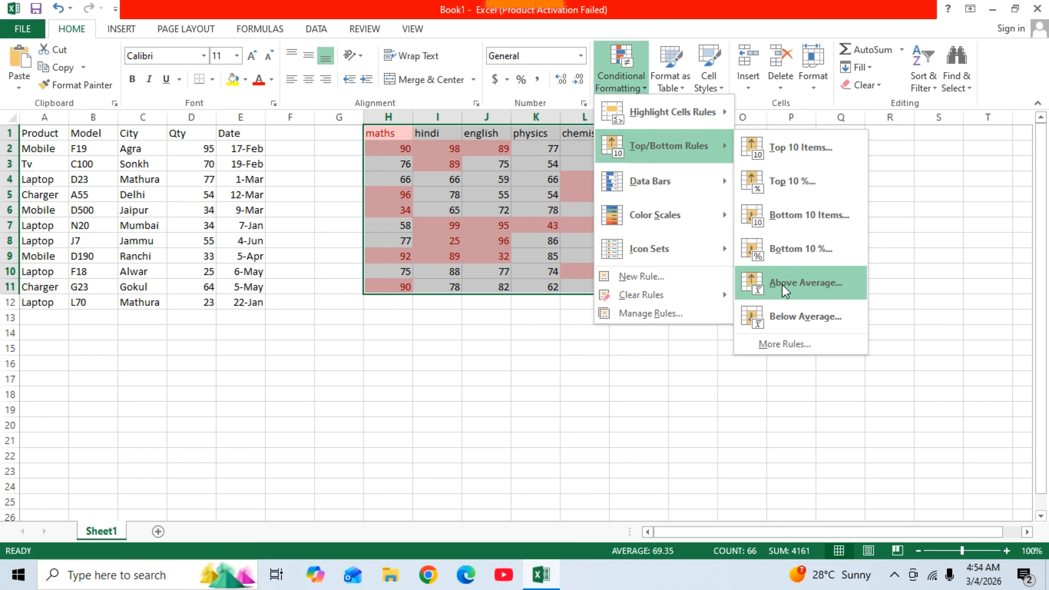
click(793, 317)
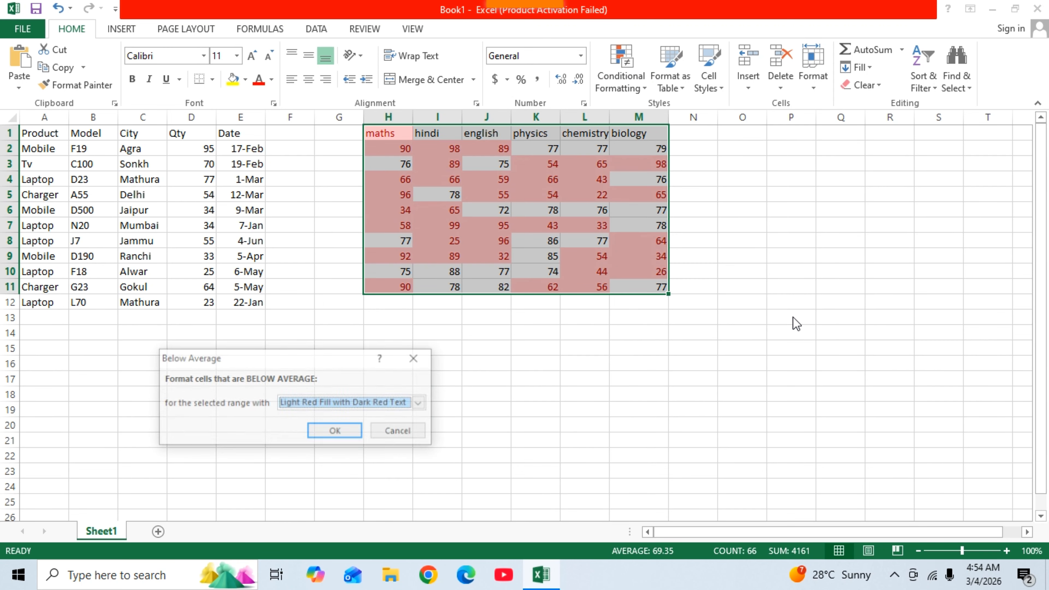
click(335, 432)
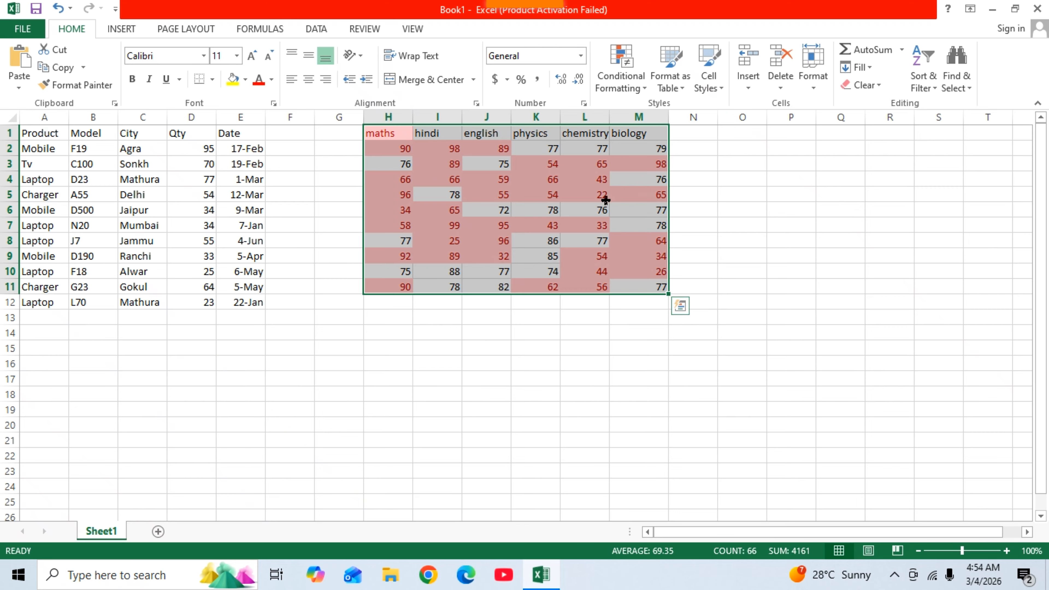
click(641, 84)
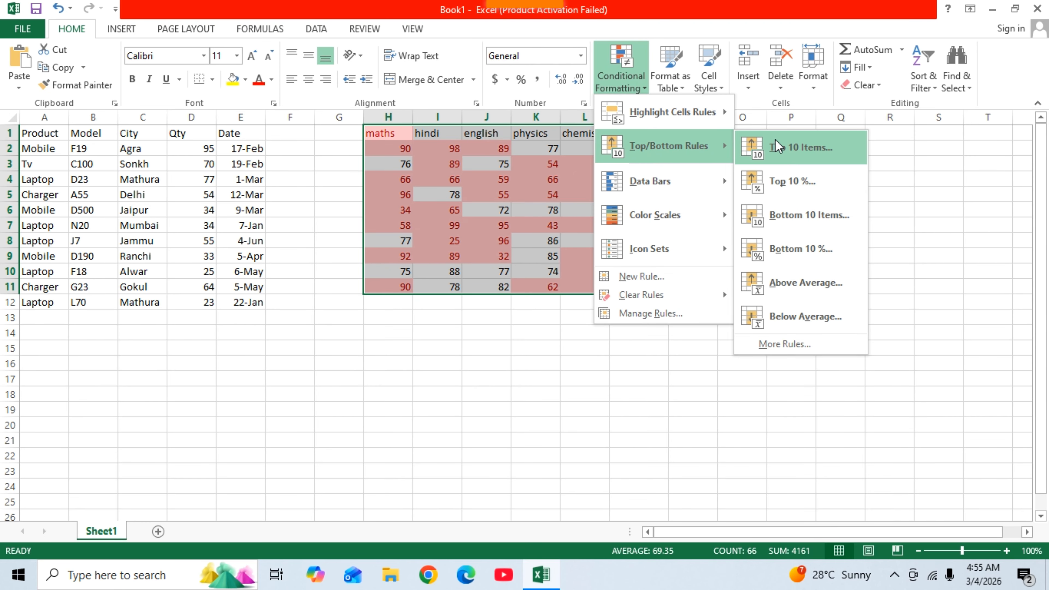
click(798, 347)
click(420, 289)
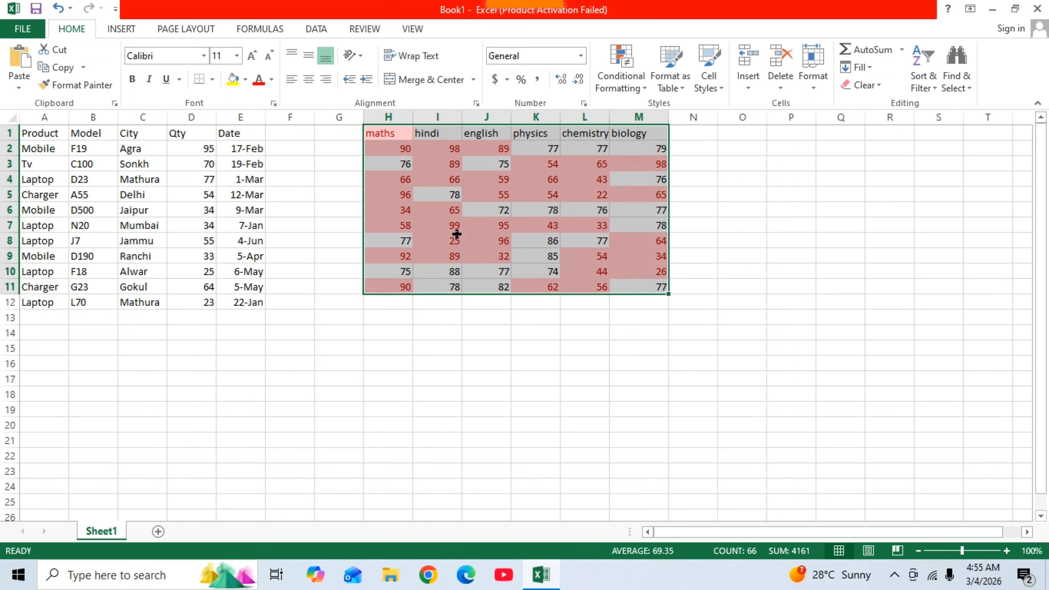
Apply blue gradient-fill data bars to the marks table and deselect the range.
click(647, 83)
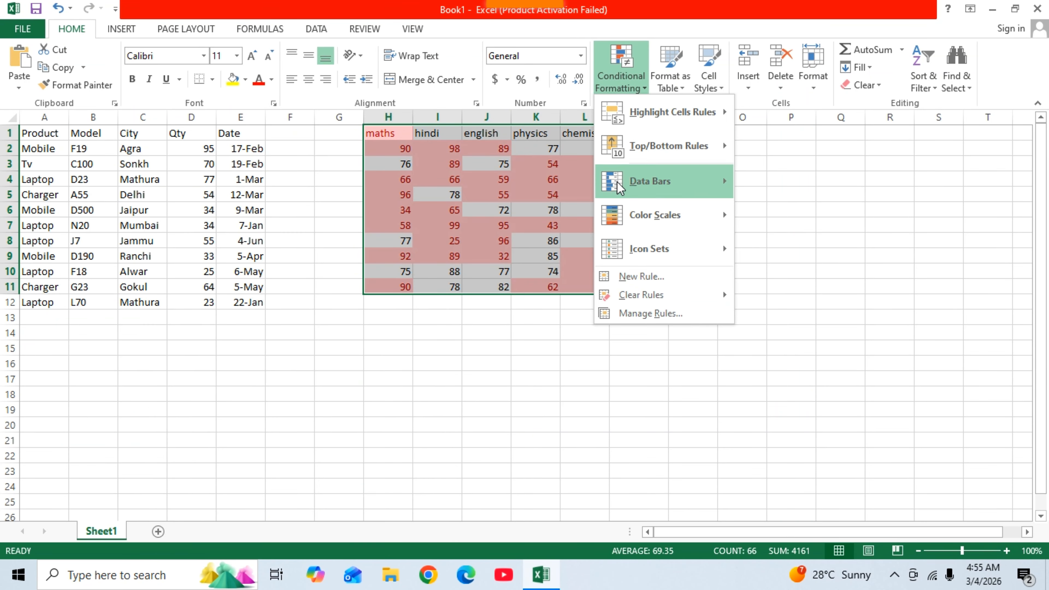
mouse_move(669, 191)
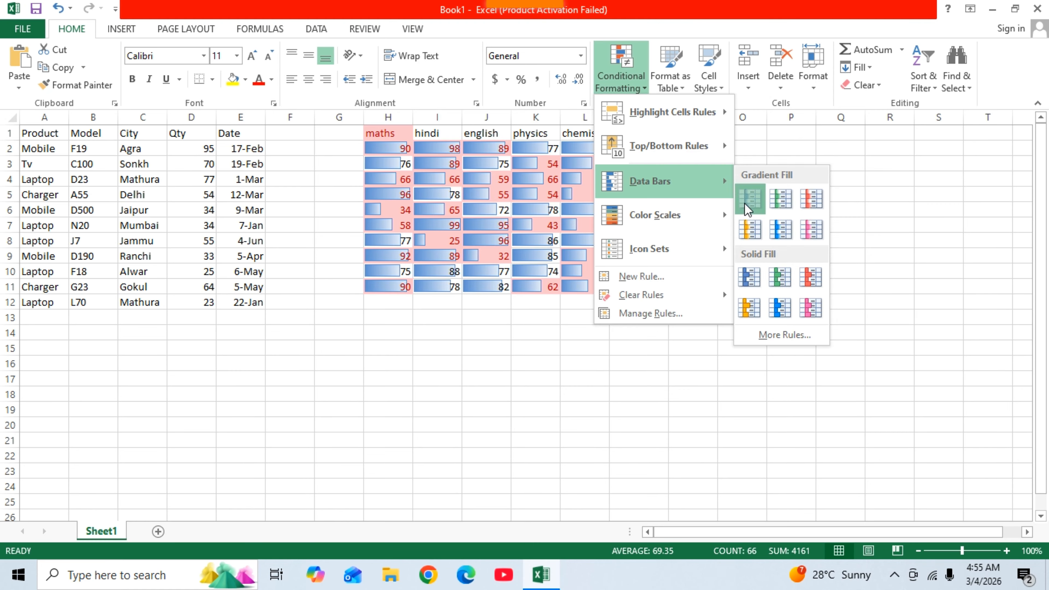
click(748, 207)
click(705, 150)
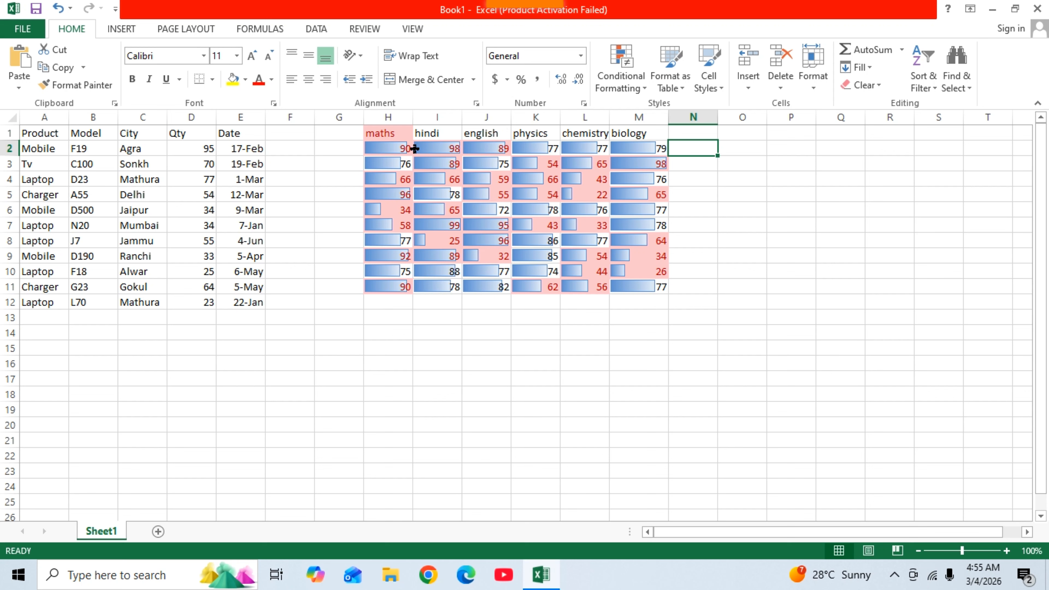
Select the marks table H1:M11, examine the custom data bar rule settings, and dismiss them without adding a rule.
mouse_move(374, 136)
mouse_down()
mouse_move(566, 291)
mouse_move(618, 299)
mouse_move(636, 290)
mouse_up()
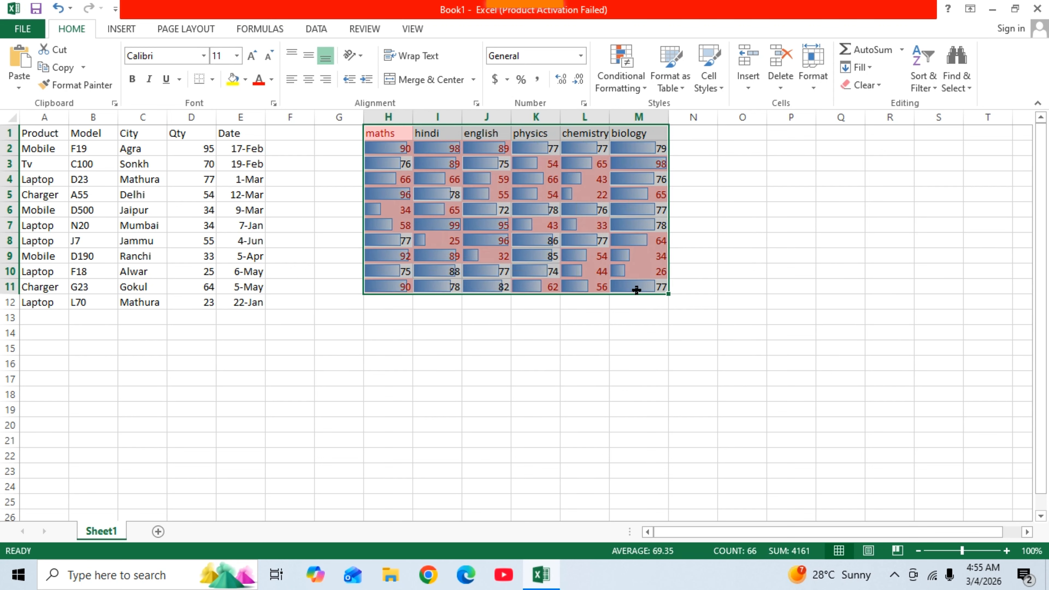
click(641, 82)
mouse_move(730, 201)
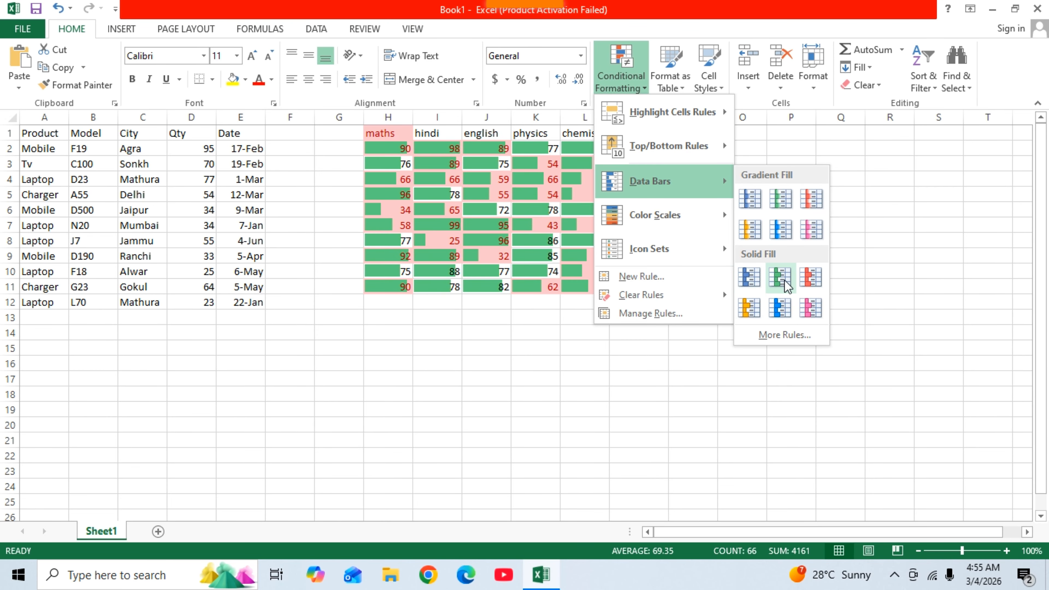
click(785, 334)
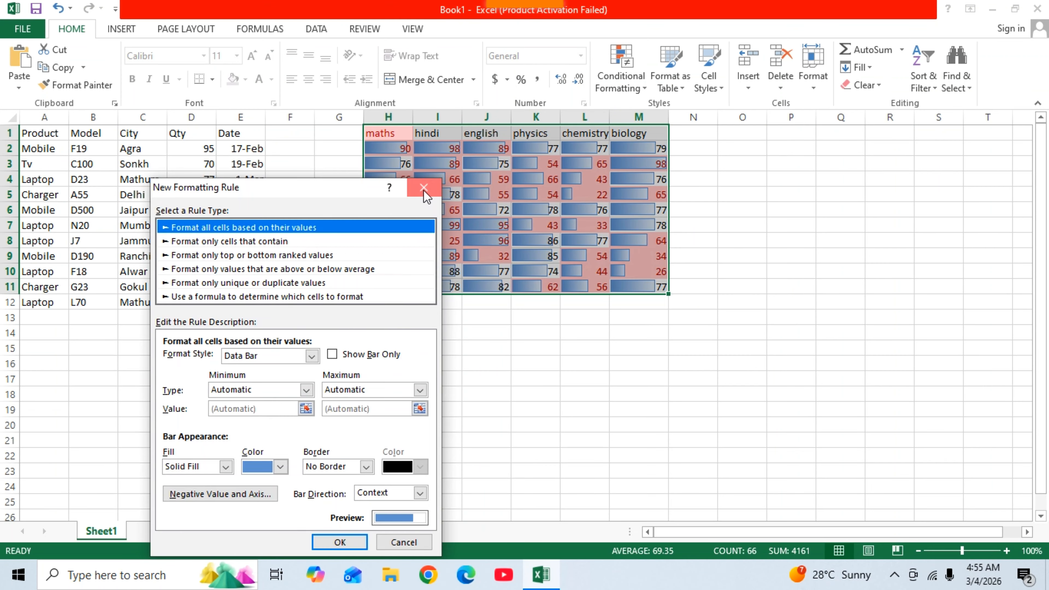
click(424, 188)
Apply a two-color scale to the marks table that shades high values red and low values white.
click(647, 86)
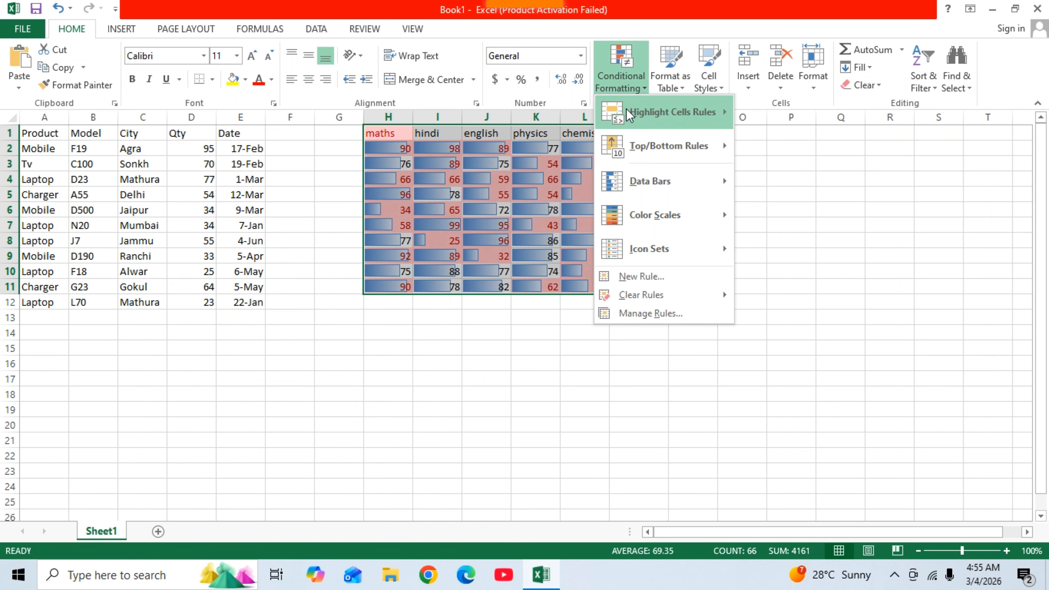
mouse_move(642, 227)
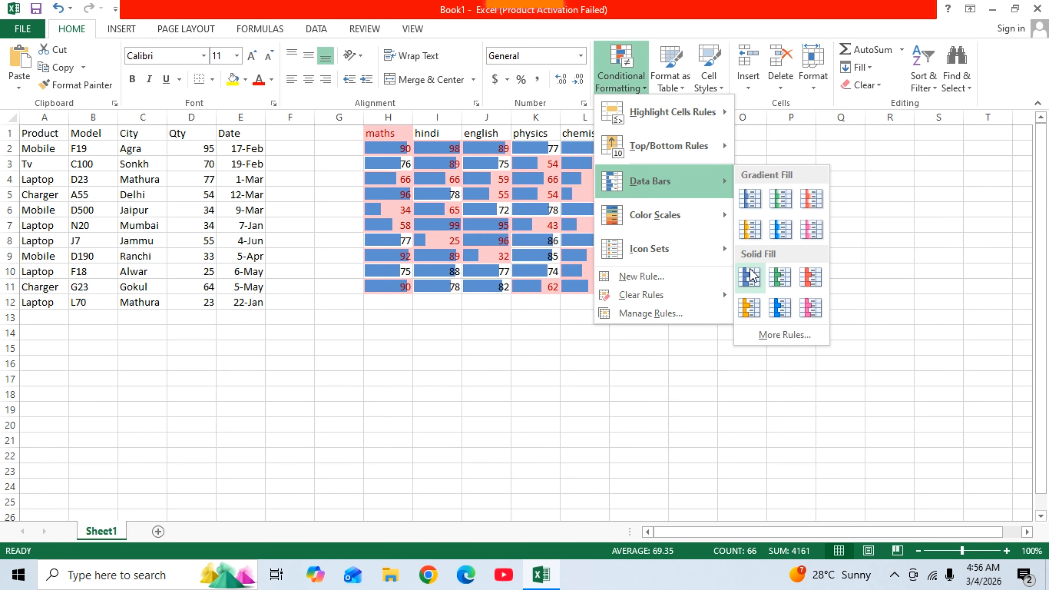
mouse_move(698, 223)
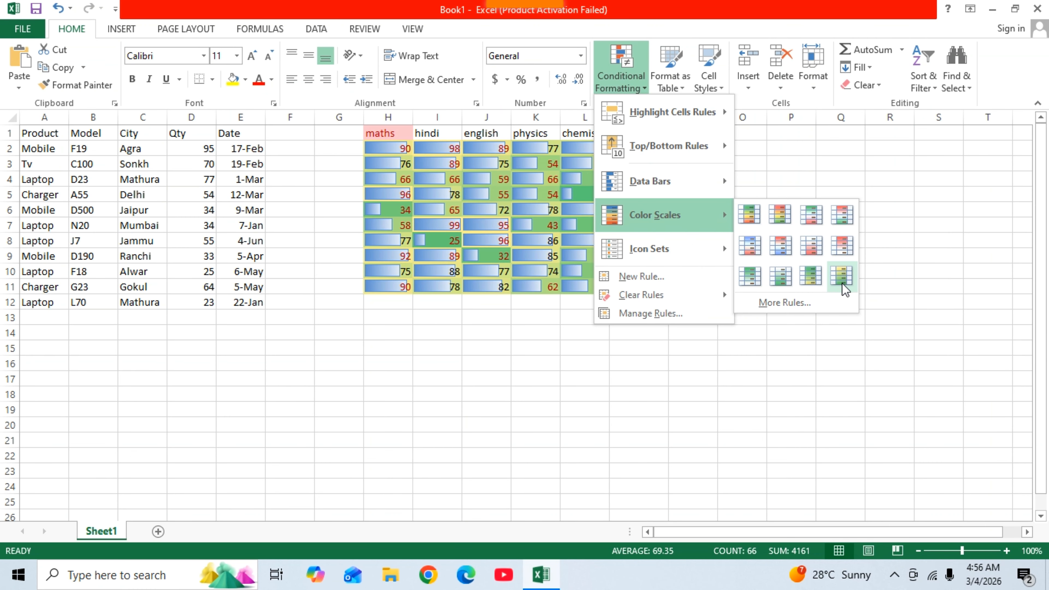
click(843, 249)
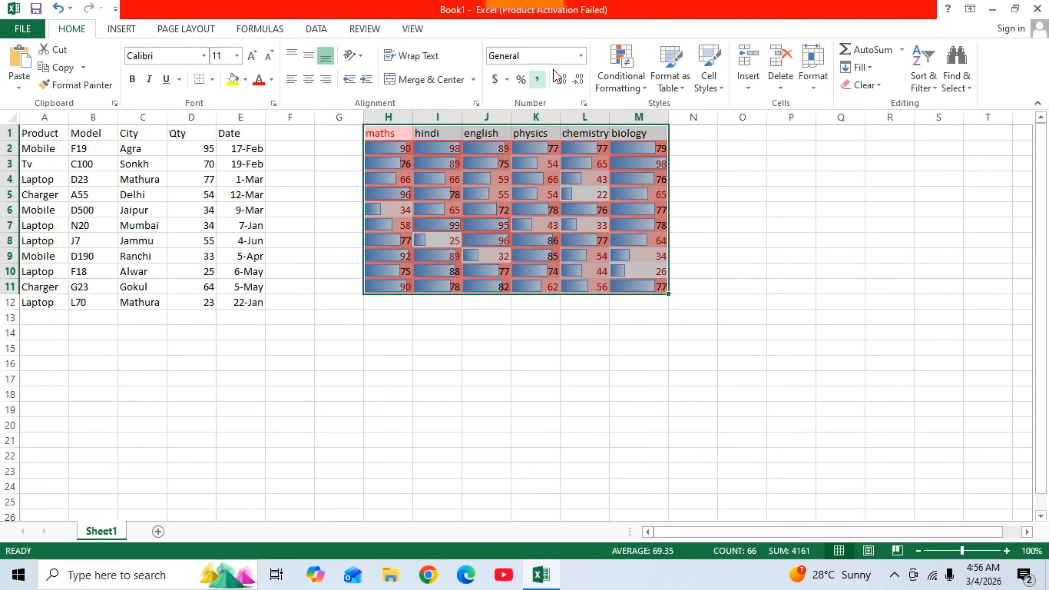
Add the directional icon set of three colored arrows (green, yellow, red) to the marks table.
click(639, 87)
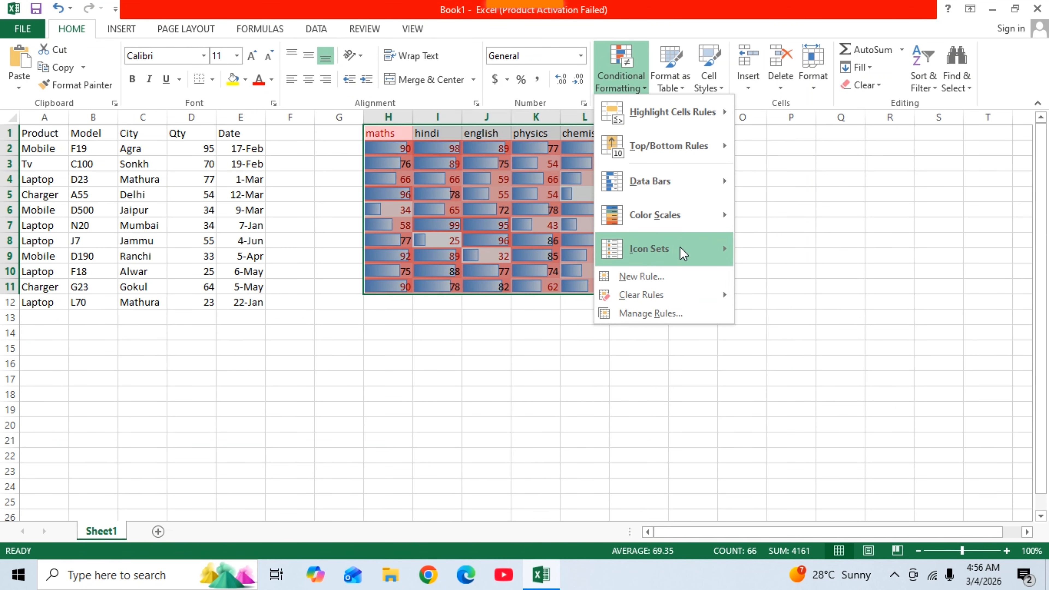
mouse_move(683, 251)
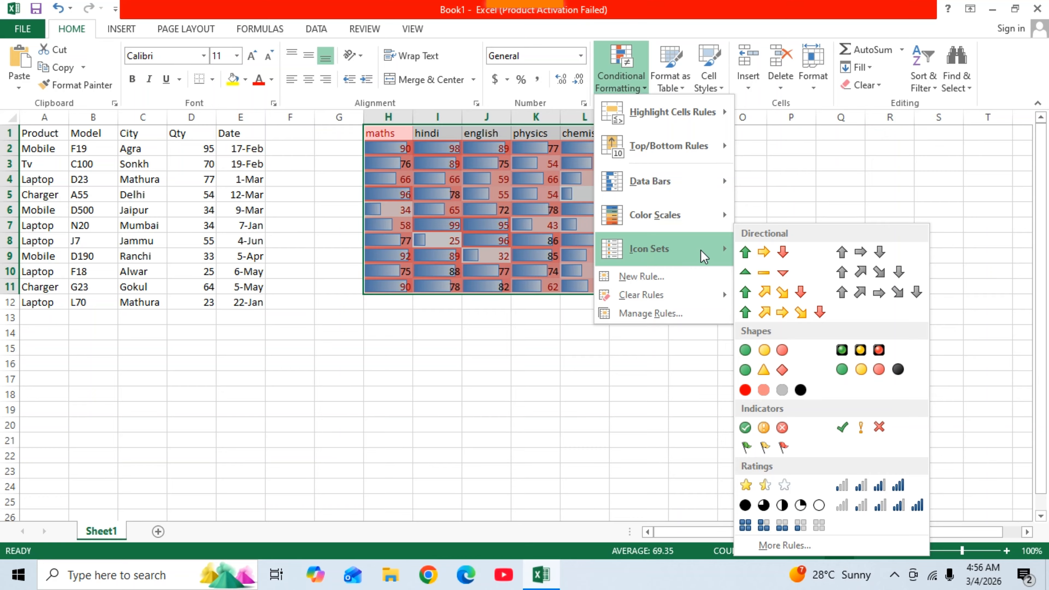
click(757, 253)
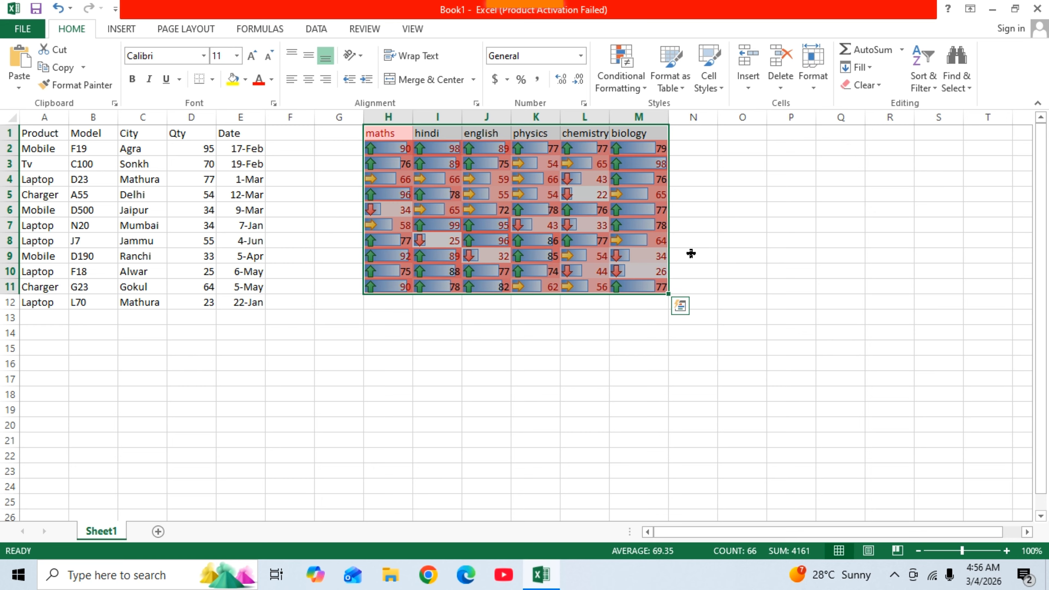
Switch the marks table's icon set to the circled check mark, exclamation mark and cross indicators.
click(645, 84)
mouse_move(646, 249)
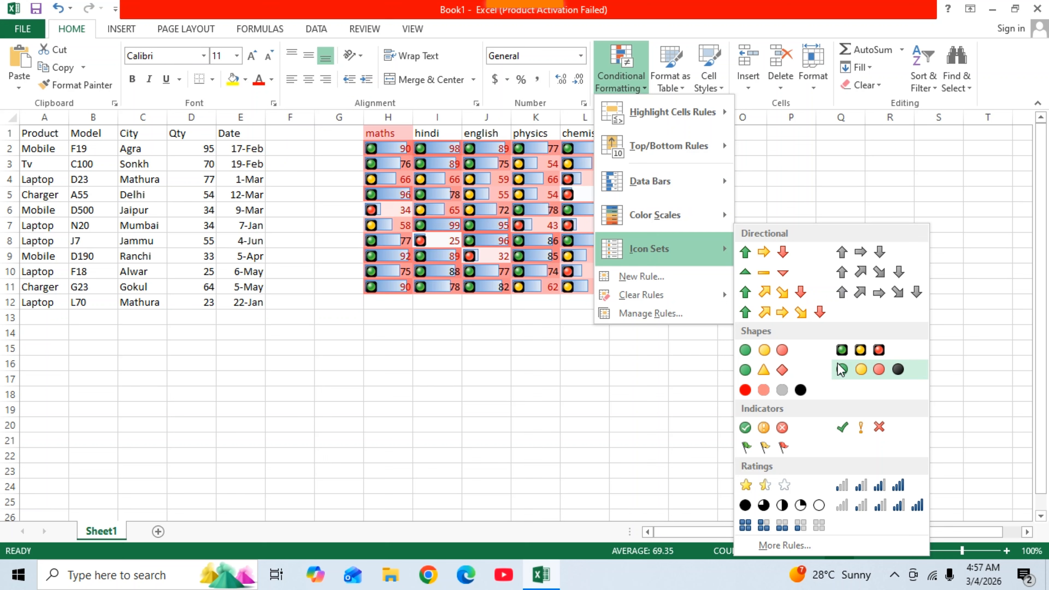
click(746, 428)
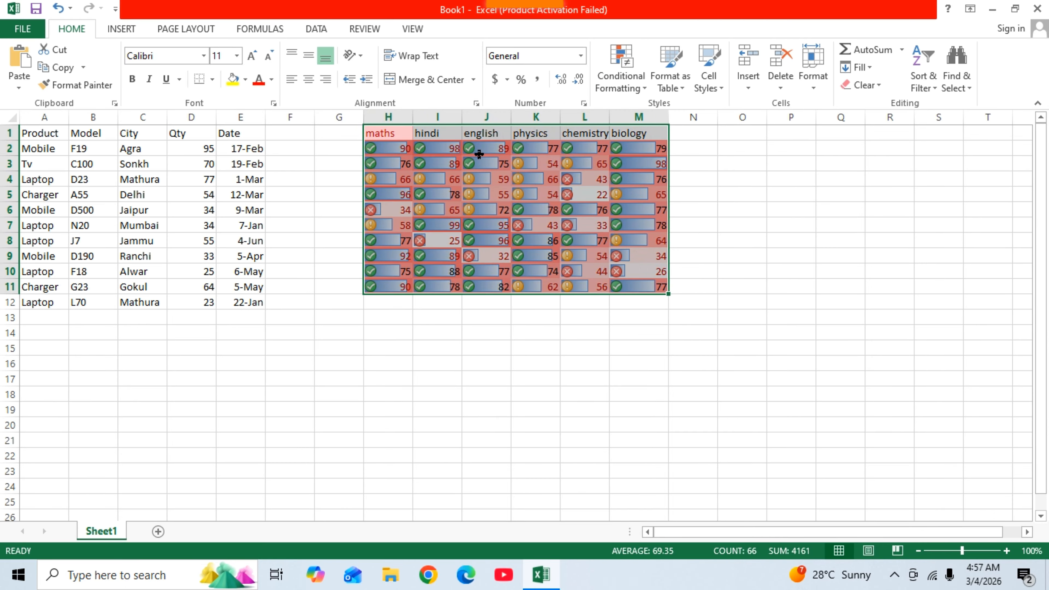
Examine the available rule types for a new formatting rule on the marks table without creating one.
click(644, 88)
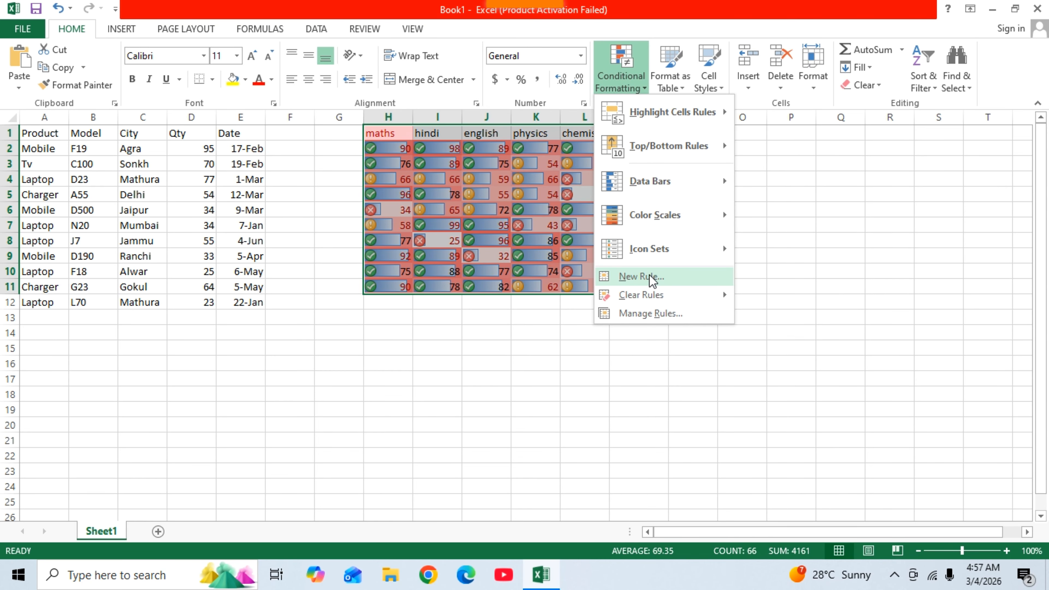
click(652, 279)
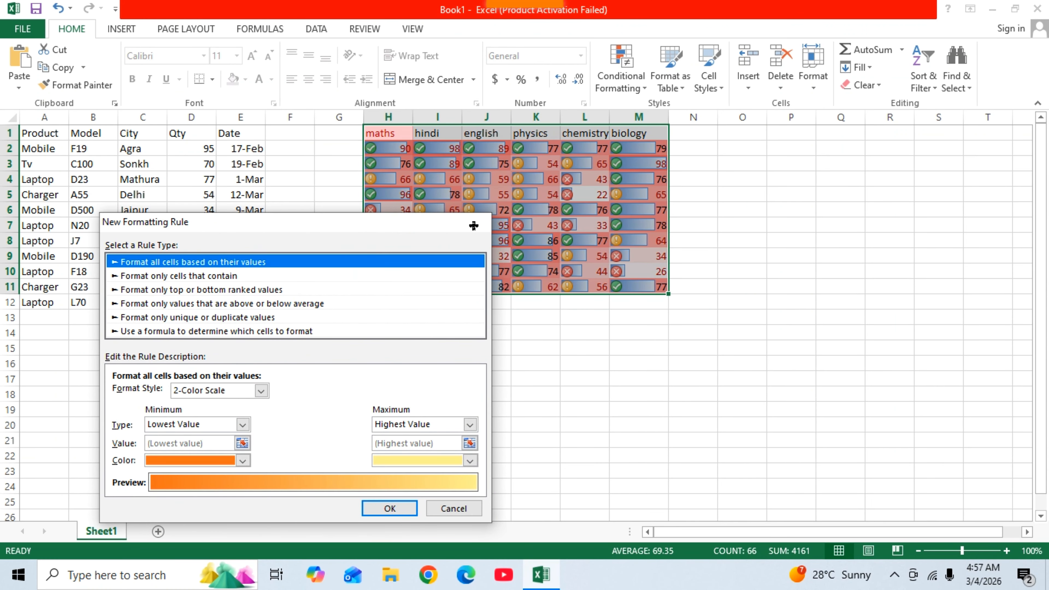
click(474, 222)
Clear all conditional formatting rules from the selected marks table and deselect the range.
click(640, 87)
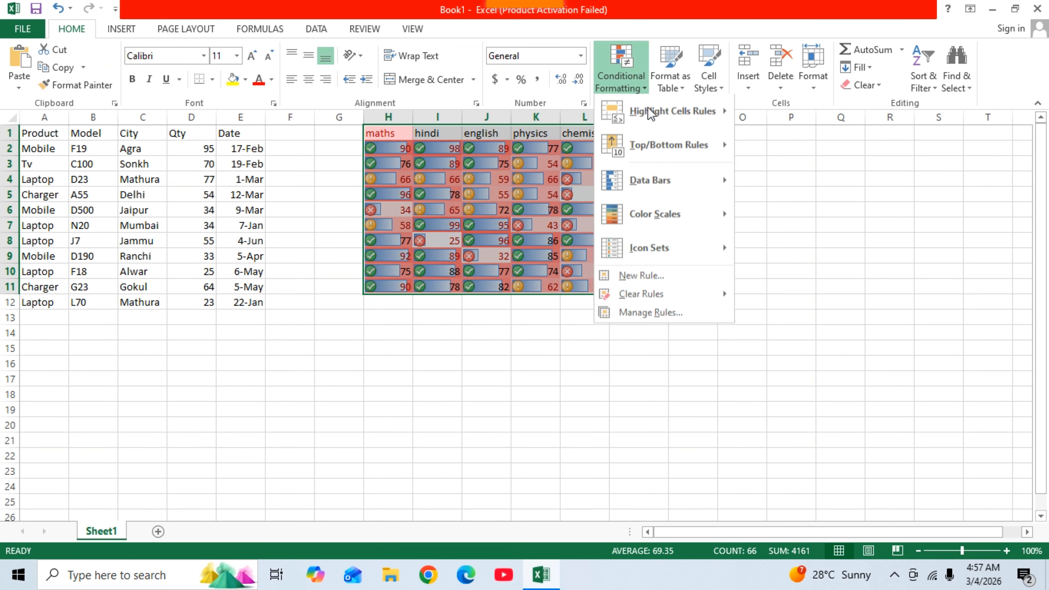
mouse_move(647, 298)
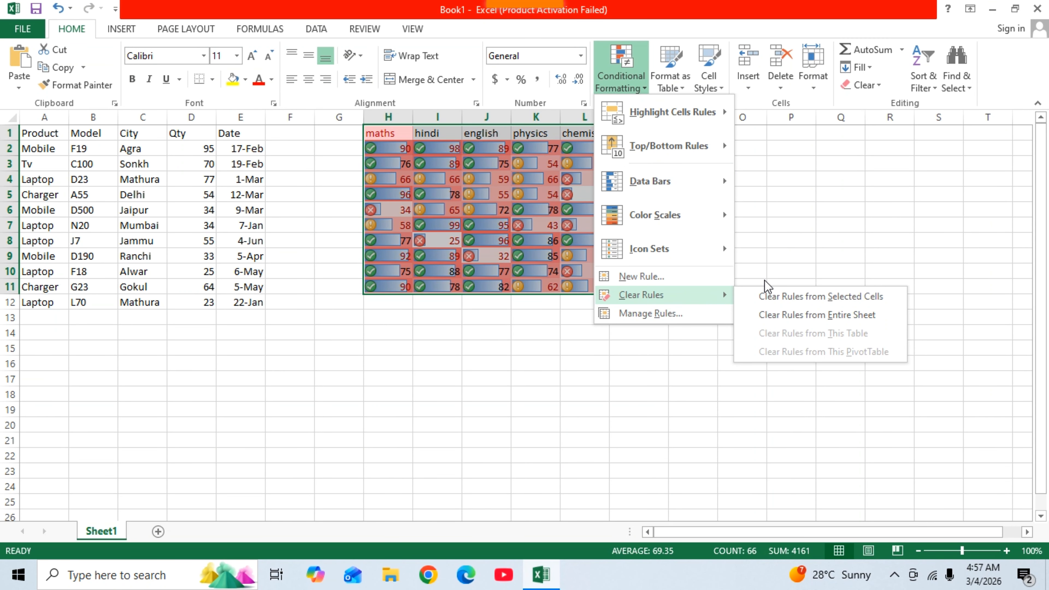
click(770, 296)
click(763, 273)
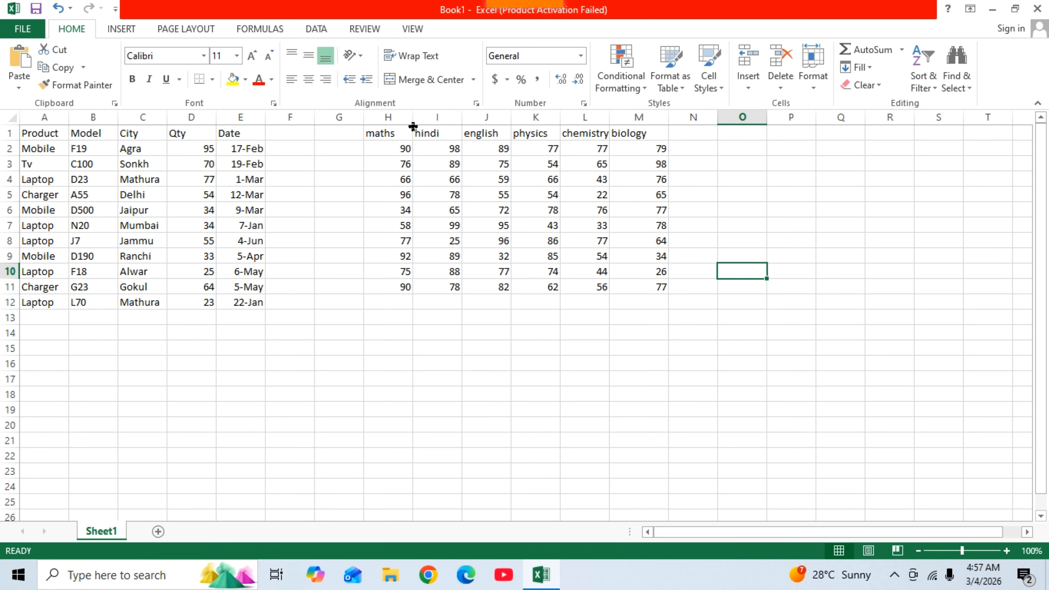
Examine the Conditional Formatting Rules Manager and its new-rule options for the marks table H1:M11, and close them without adding a rule.
drag(376, 132, 651, 283)
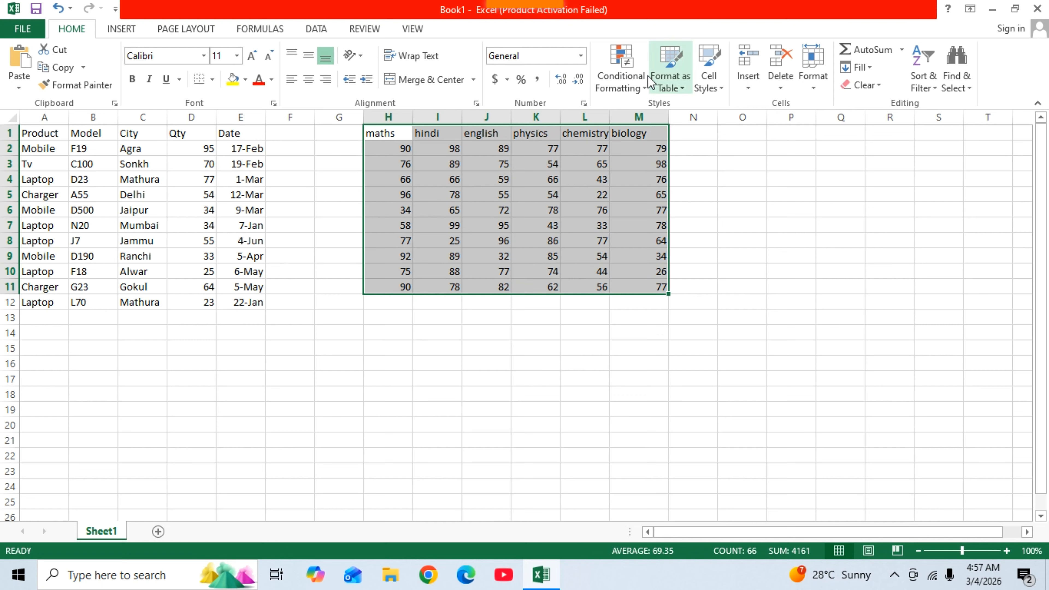
click(643, 84)
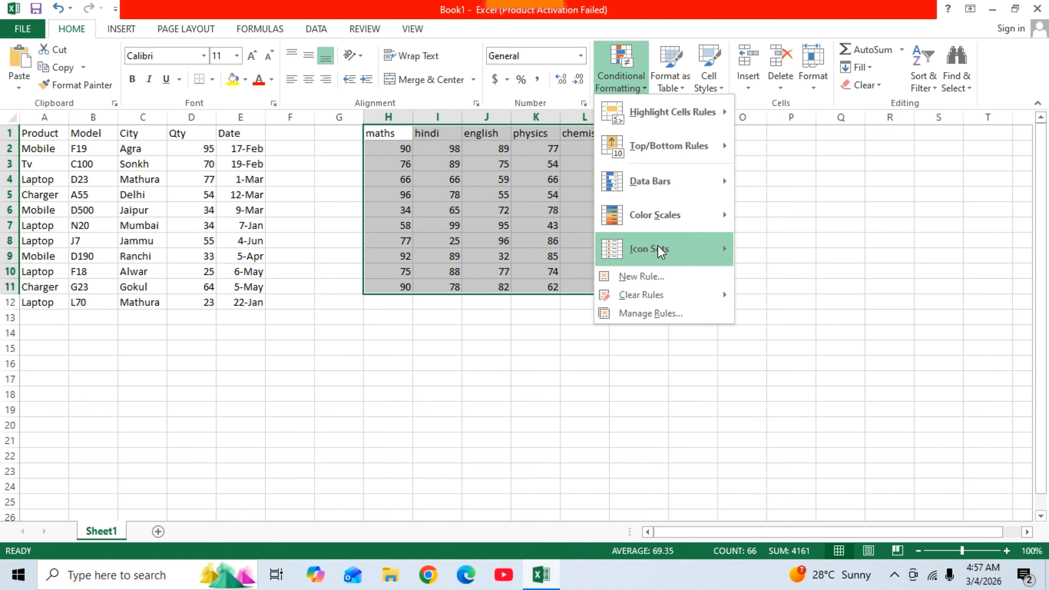
click(654, 315)
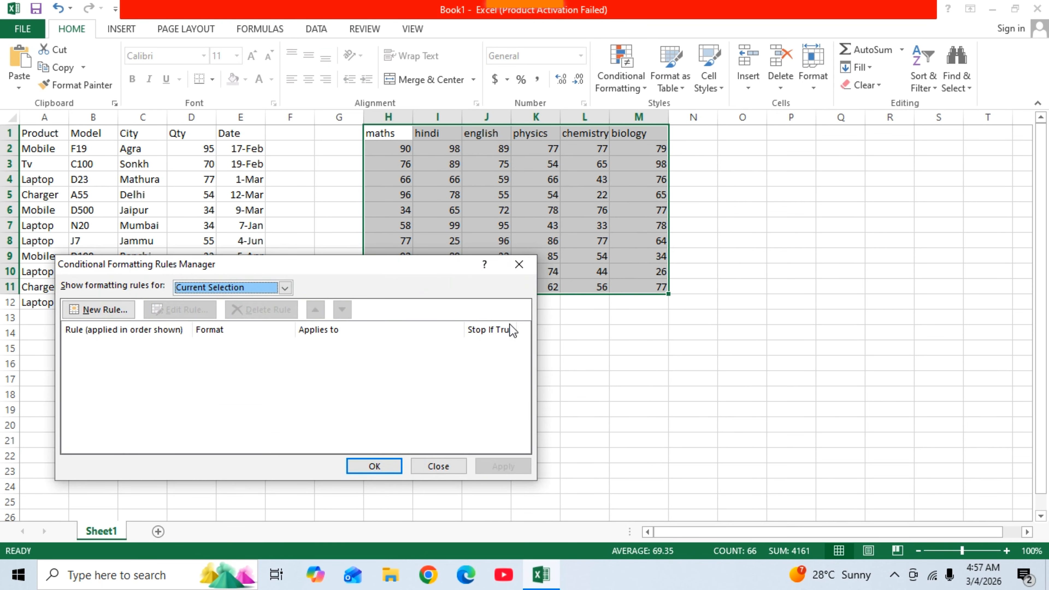
click(113, 311)
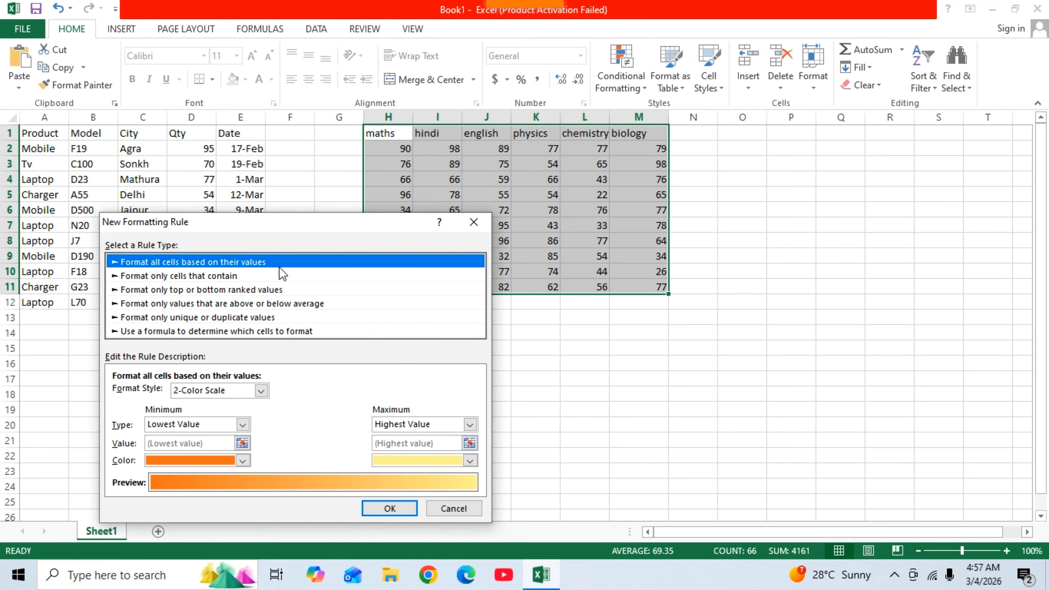
click(466, 222)
click(512, 269)
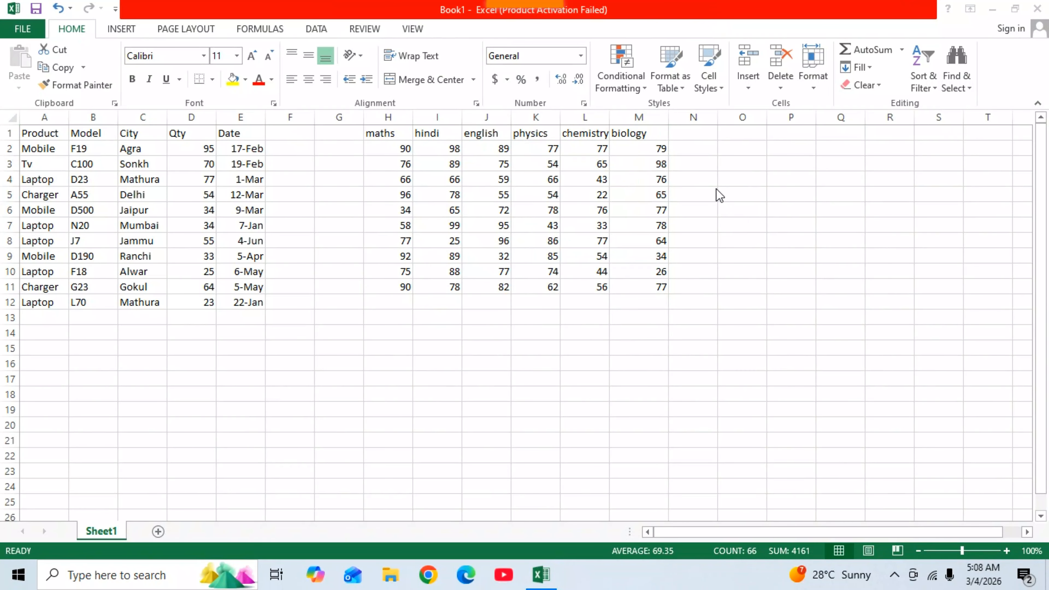
Format the range H1:M11 as a table with headers, using the light style with a solid orange header, and deselect it.
click(713, 161)
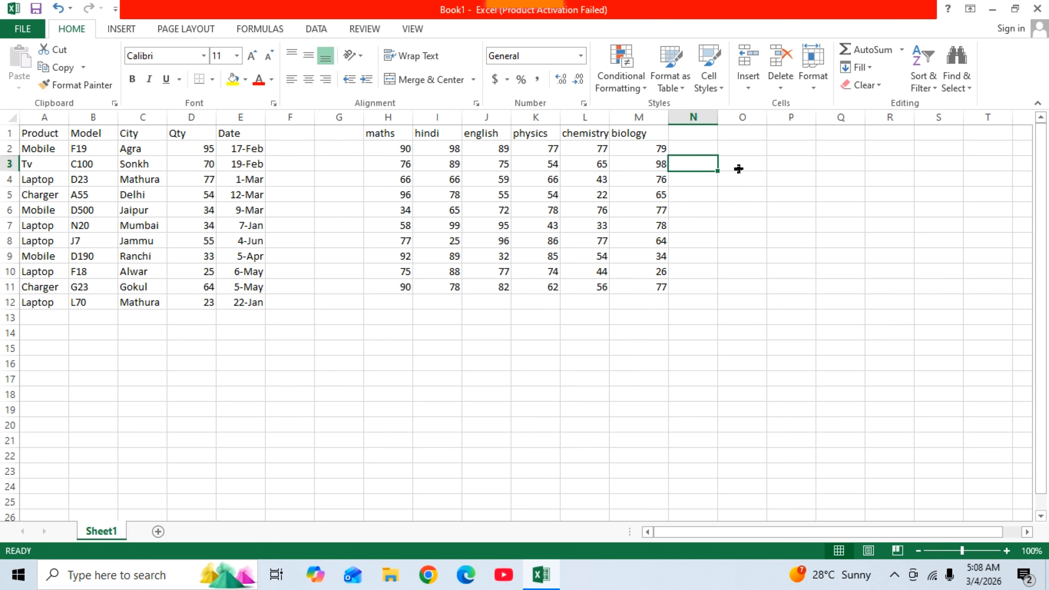
drag(369, 134, 630, 287)
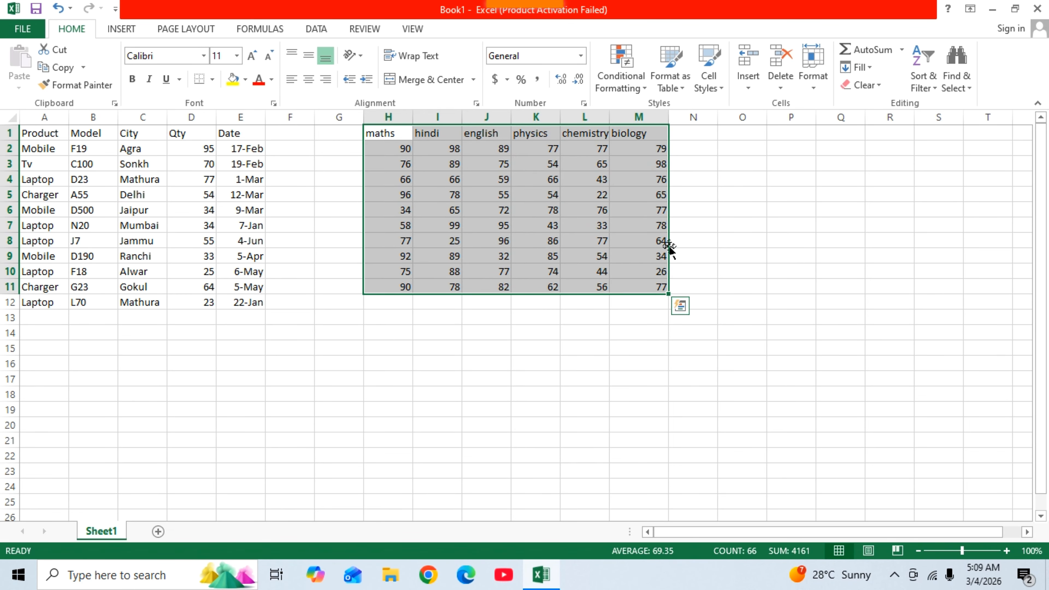
click(678, 92)
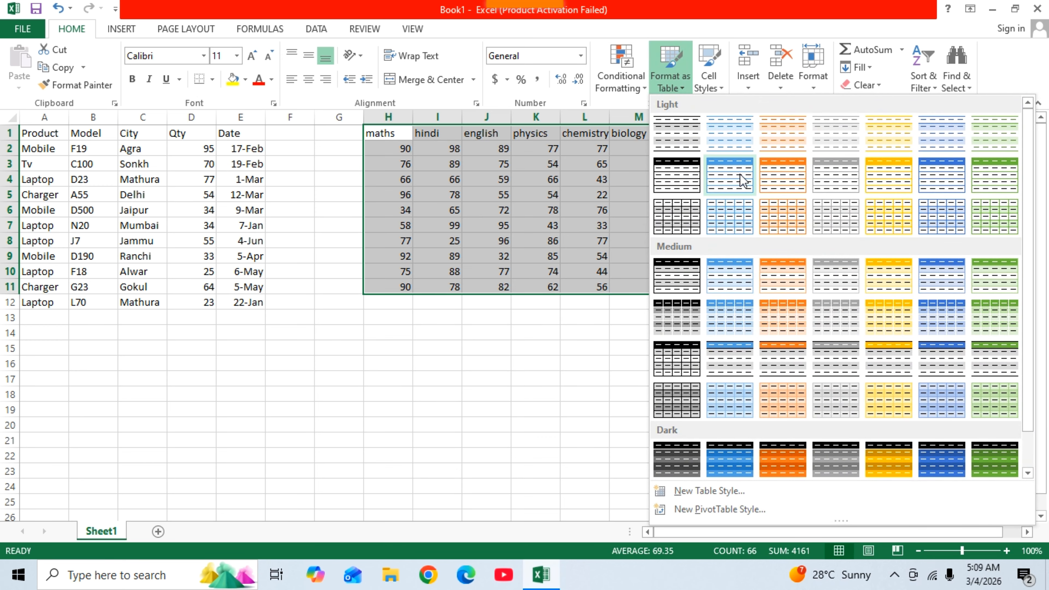
click(790, 167)
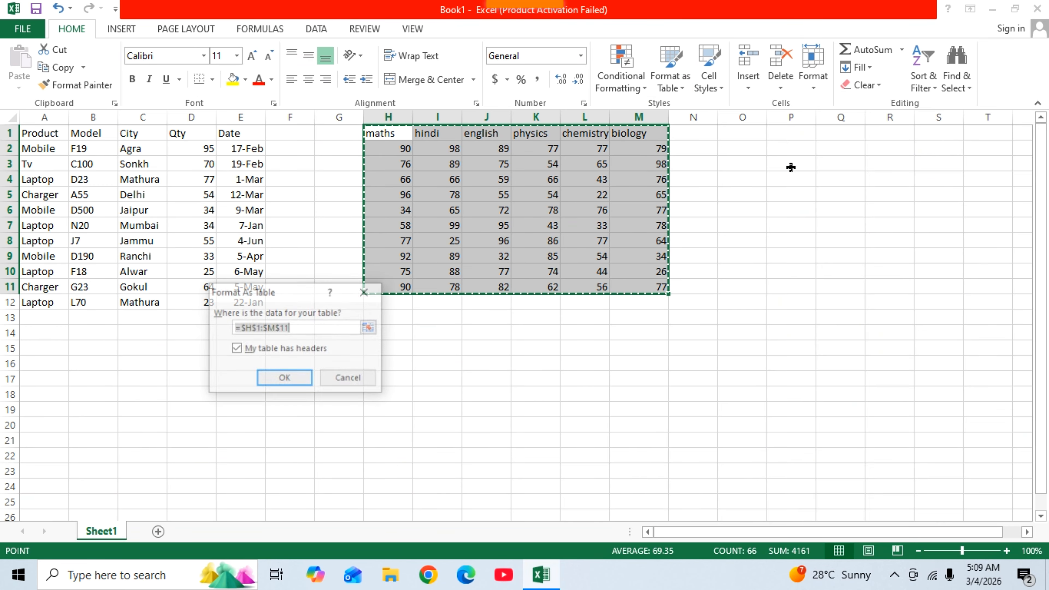
click(285, 378)
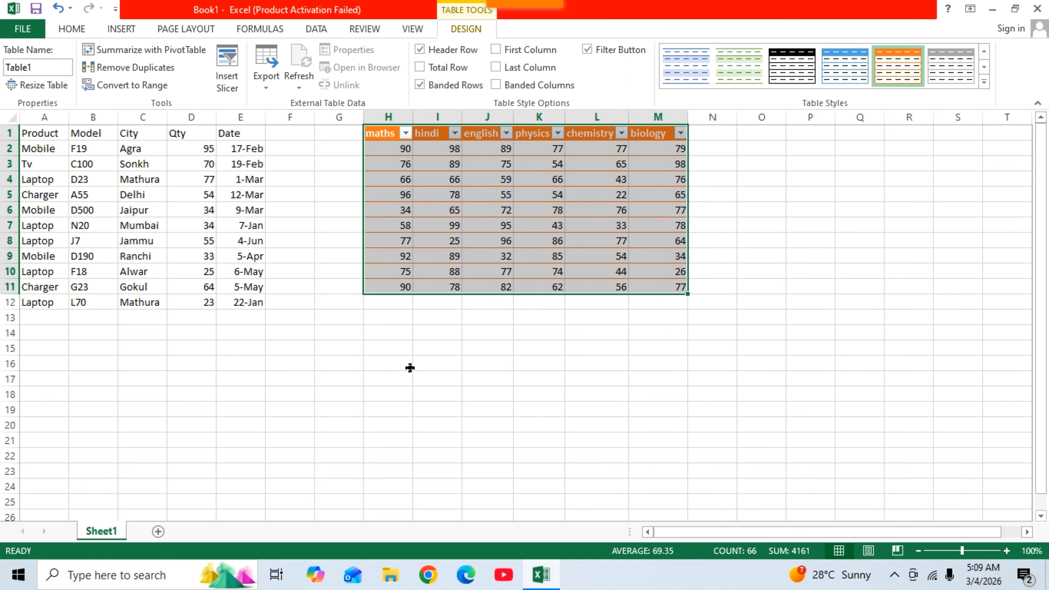
click(415, 363)
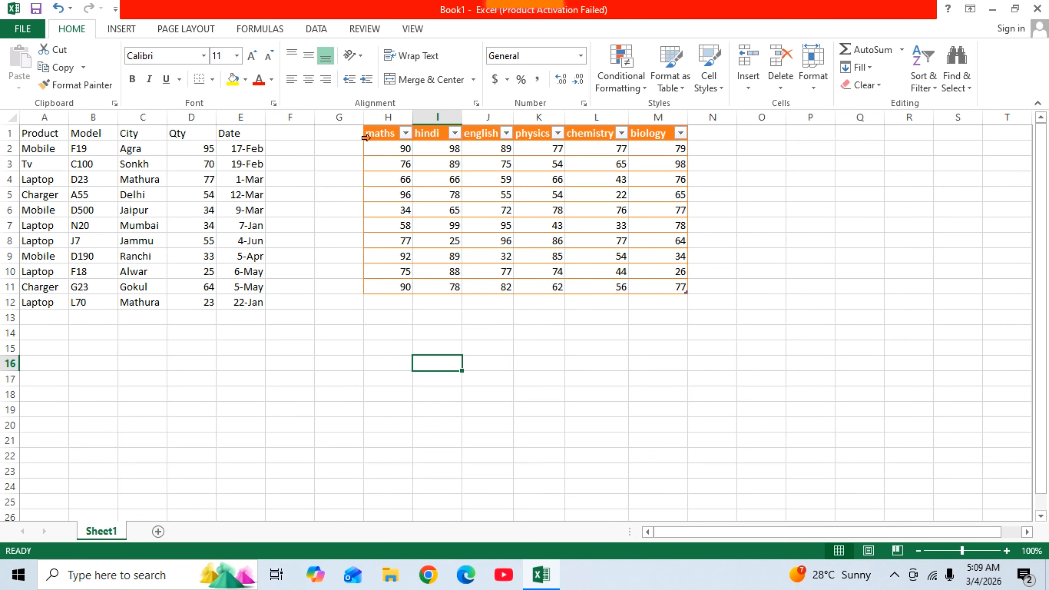
Change the marks table's style to the light one with blue banded rows and deselect the table.
click(367, 124)
click(466, 28)
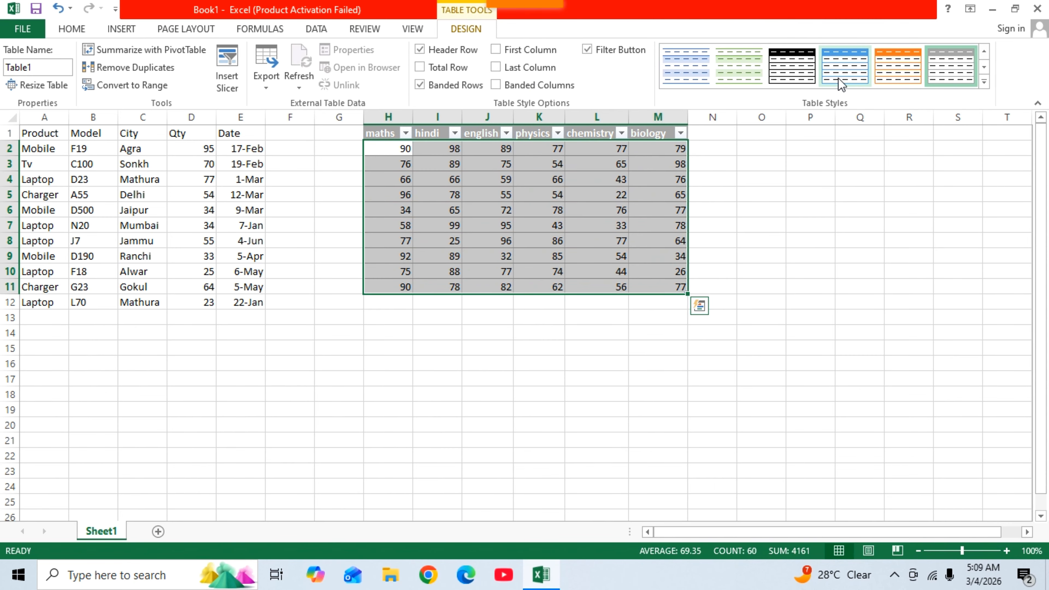
click(686, 76)
click(810, 241)
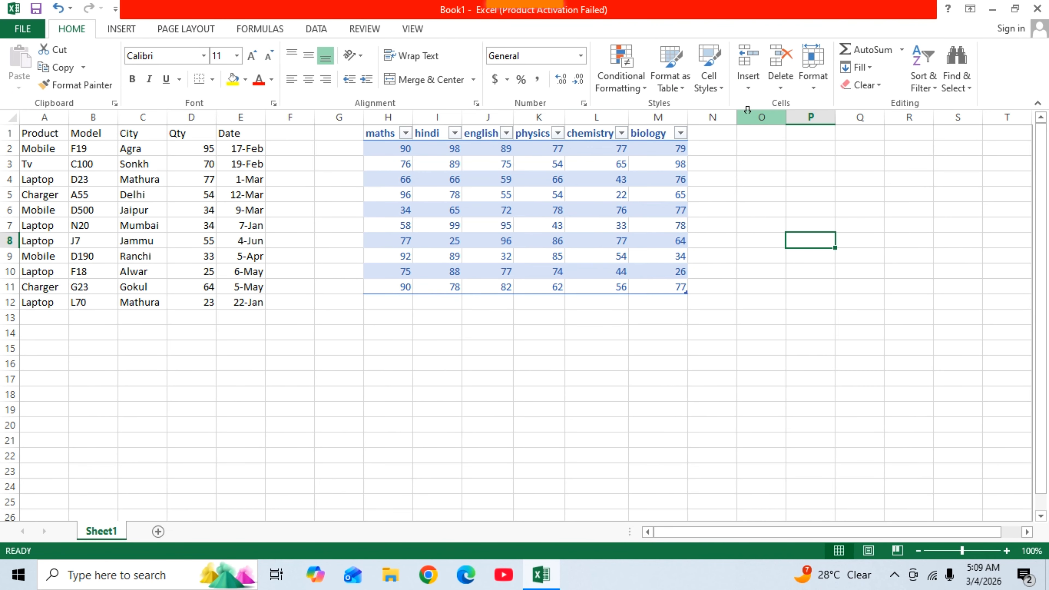
Select the marks table H1:M11 and look over the available table styles without choosing one.
click(678, 89)
click(523, 411)
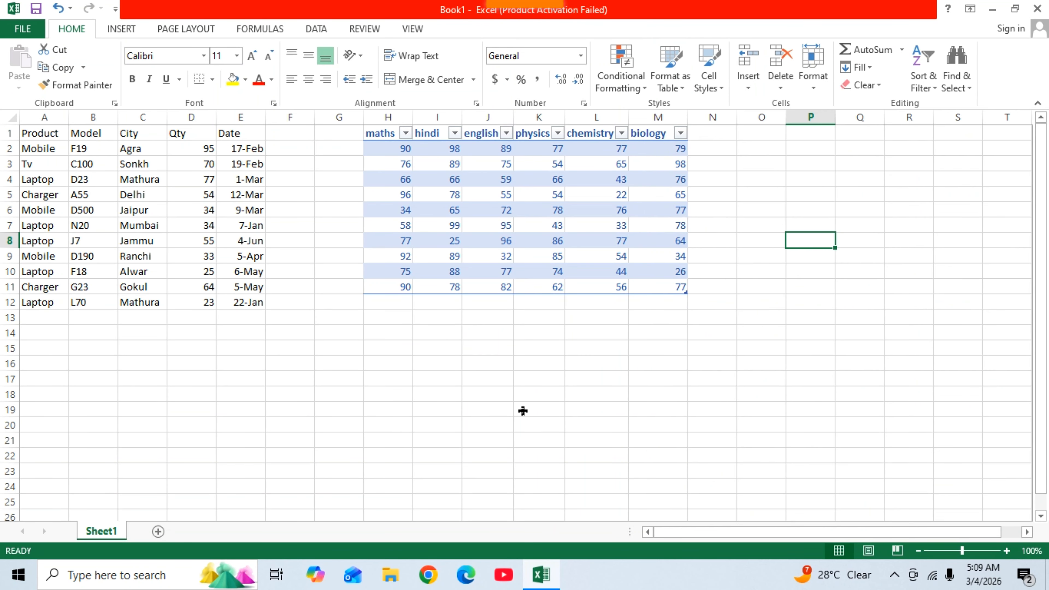
drag(382, 133, 660, 253)
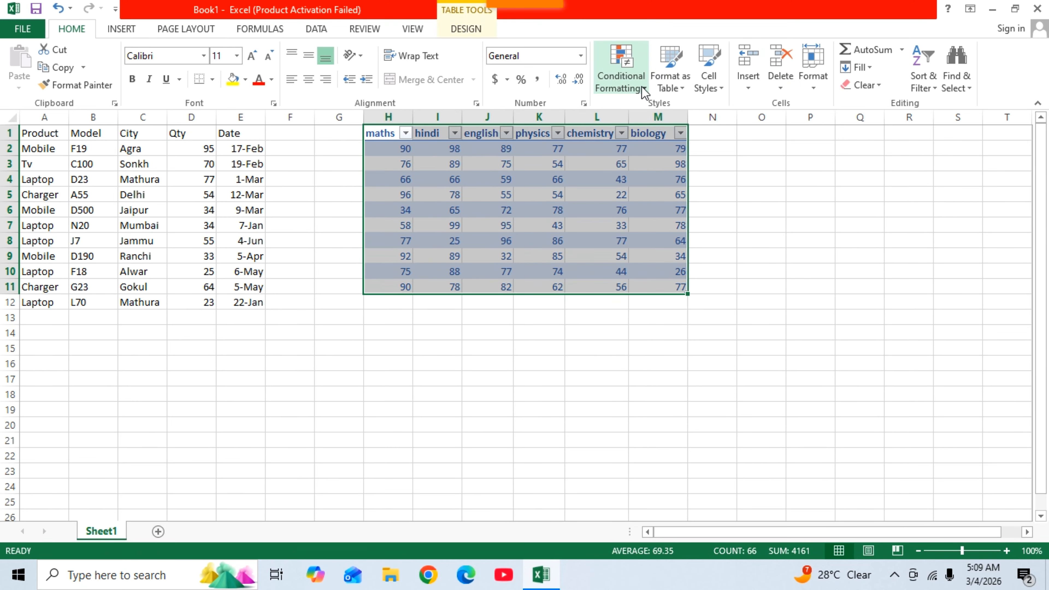
click(683, 87)
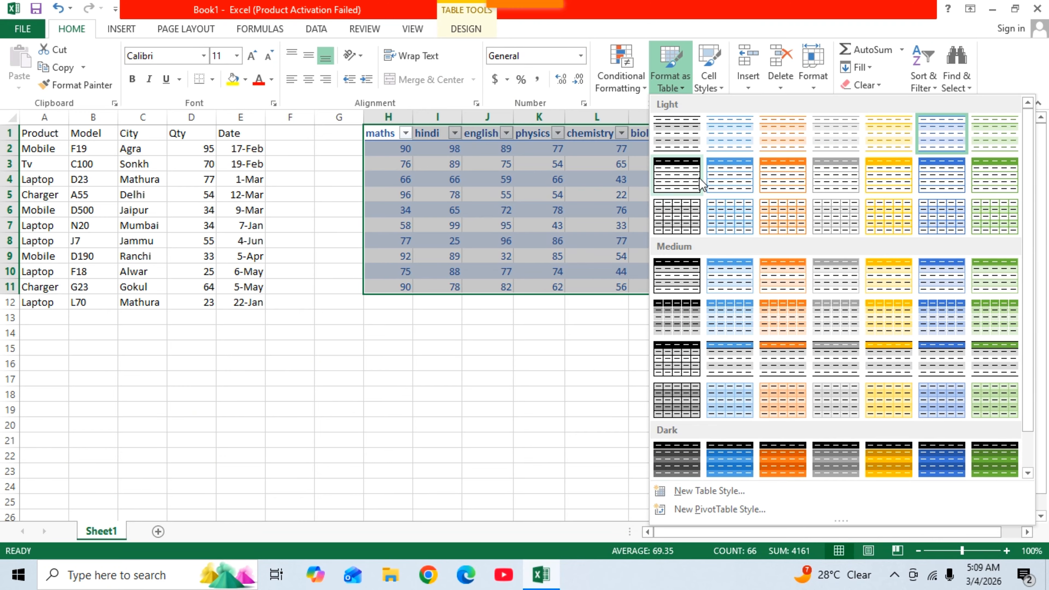
click(537, 400)
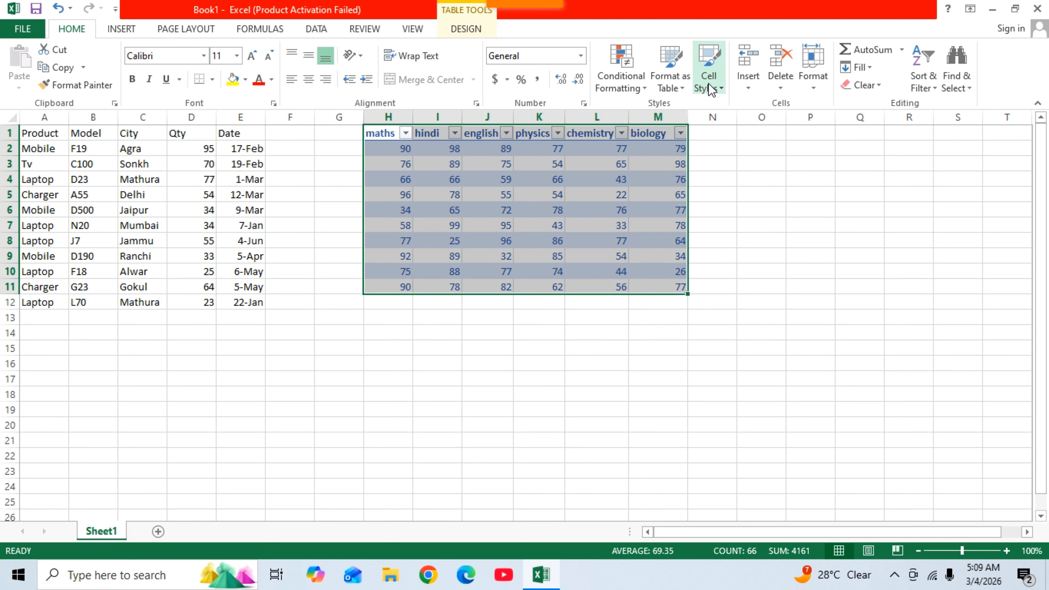
Look over the available cell styles for the marks table without choosing one.
click(722, 85)
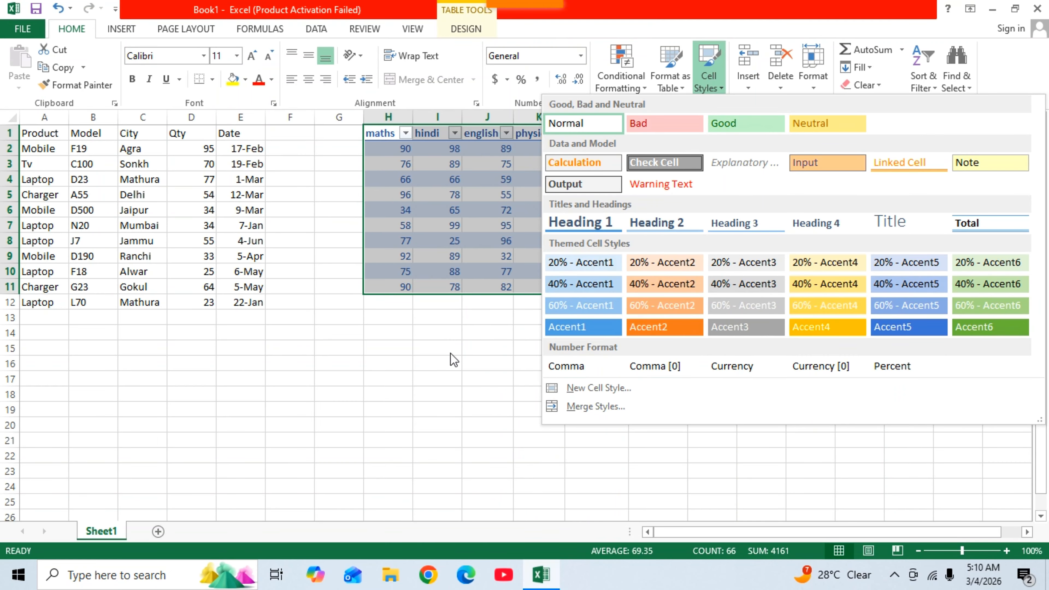
click(379, 364)
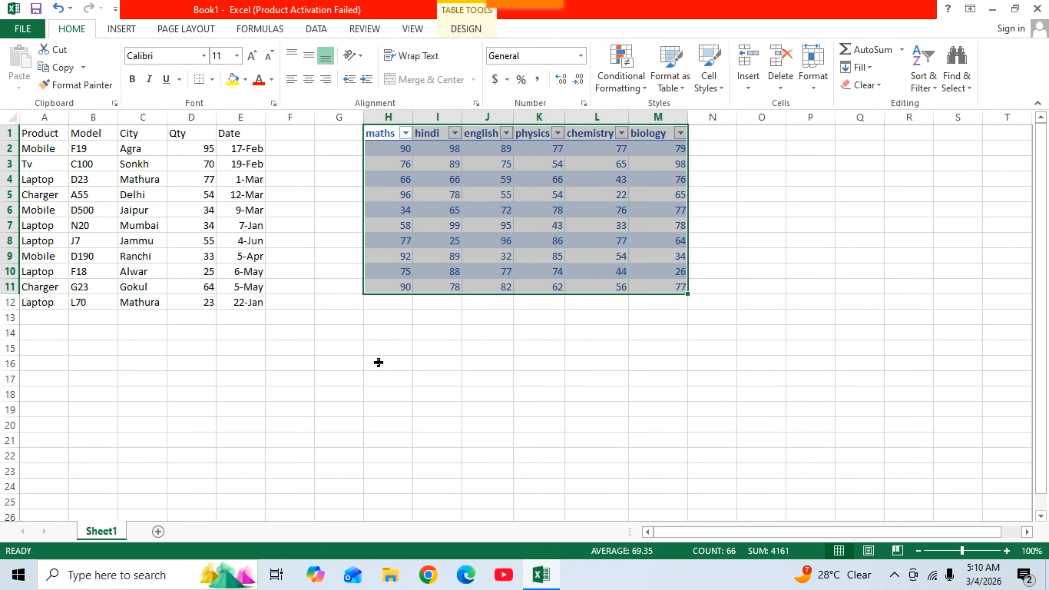
Insert blank cells at the marks table's range H1:M11, and insert sheet rows across rows 1 to 11.
click(749, 87)
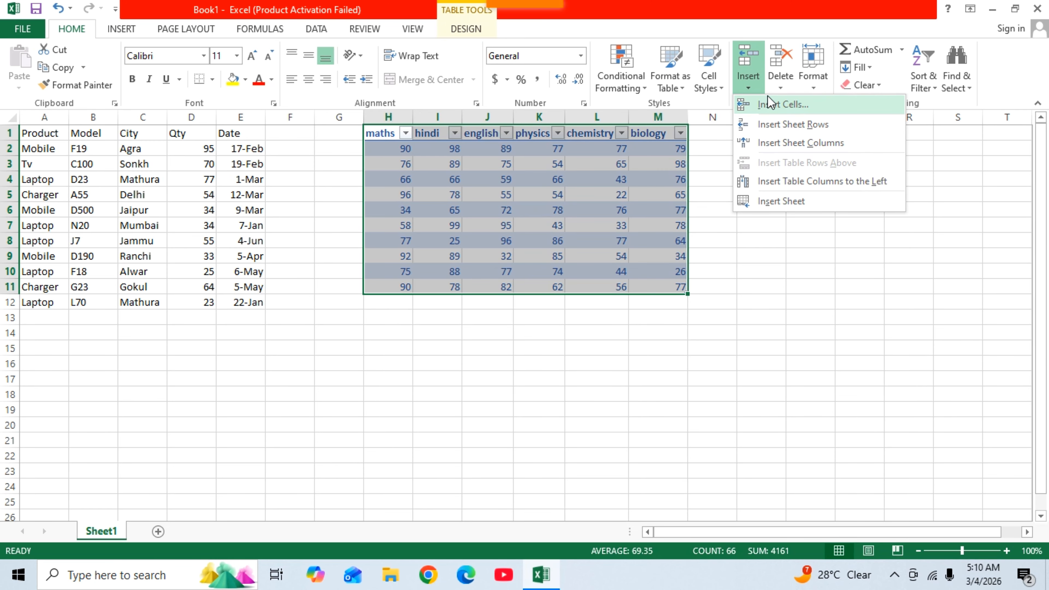
click(771, 106)
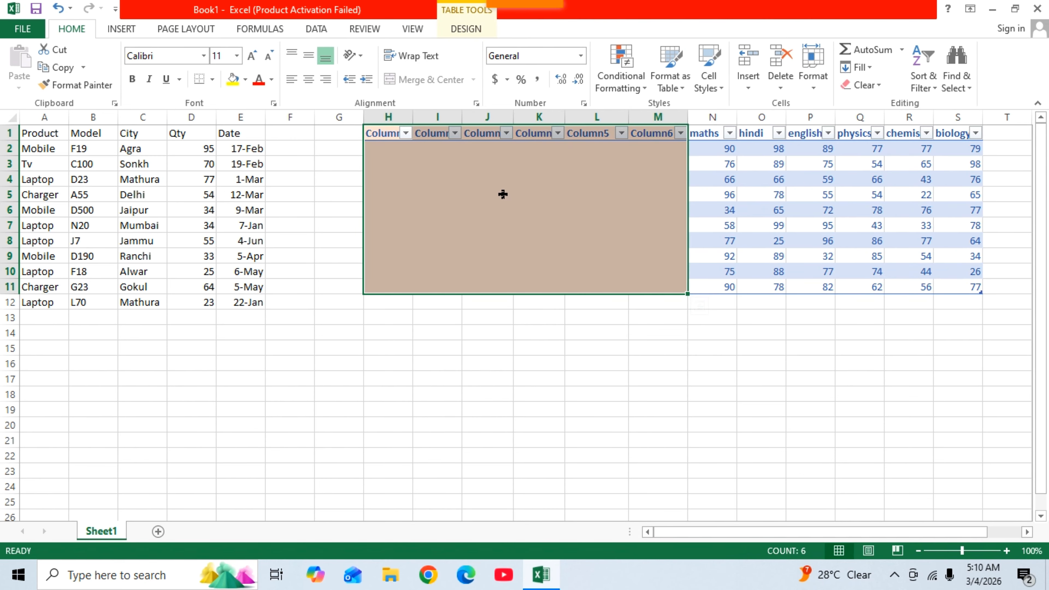
click(743, 90)
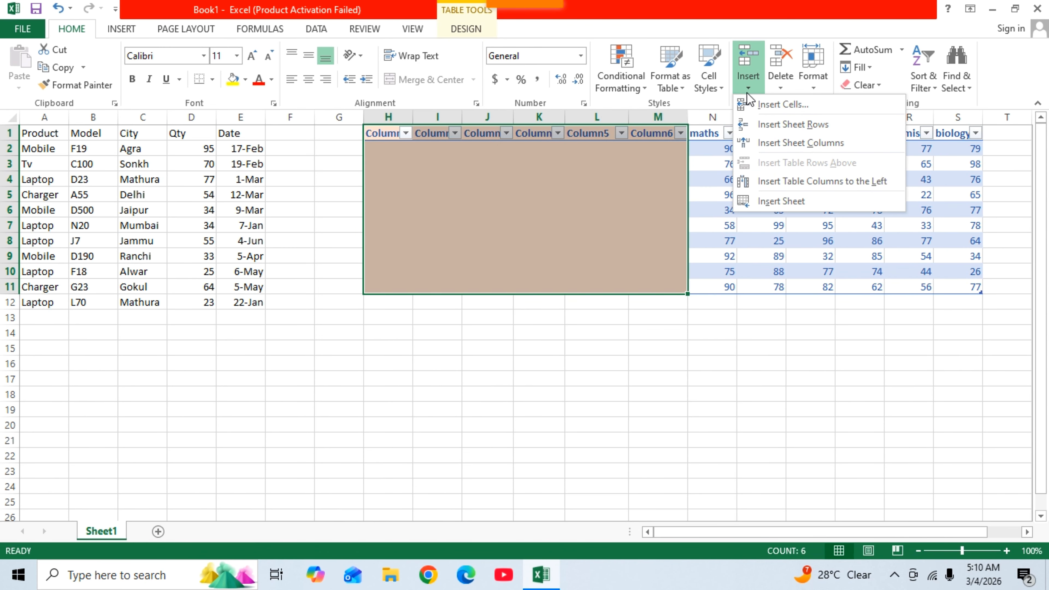
click(774, 124)
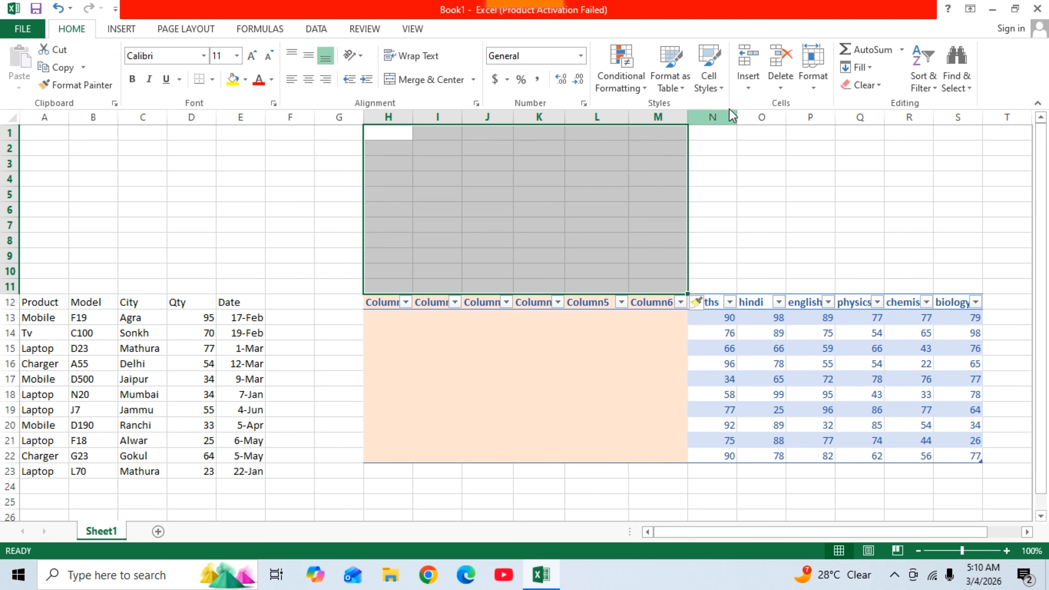
Insert sheet columns at columns H to M and add a new worksheet to the workbook.
click(748, 88)
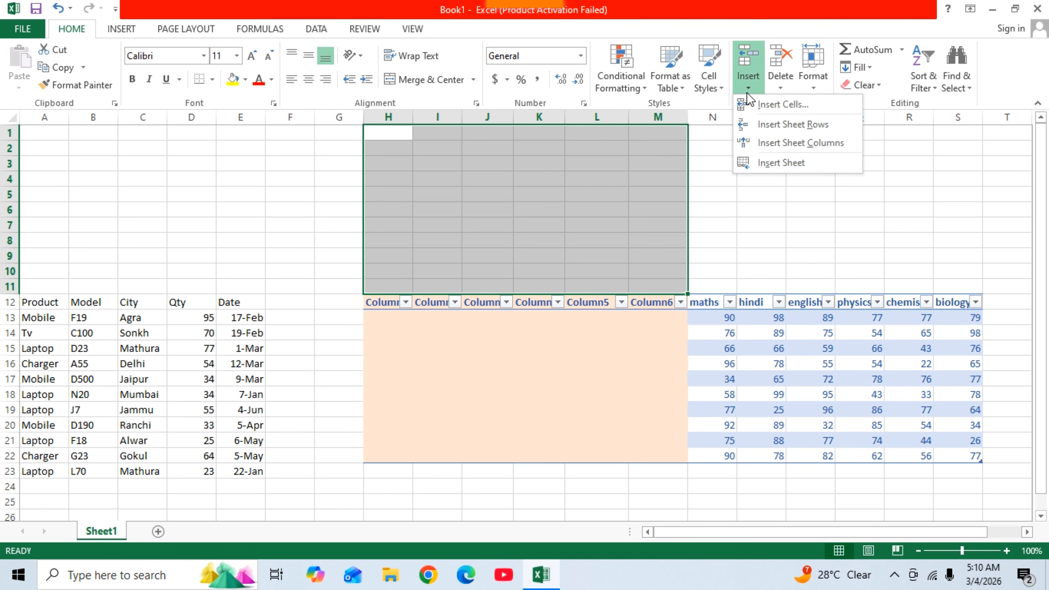
click(784, 145)
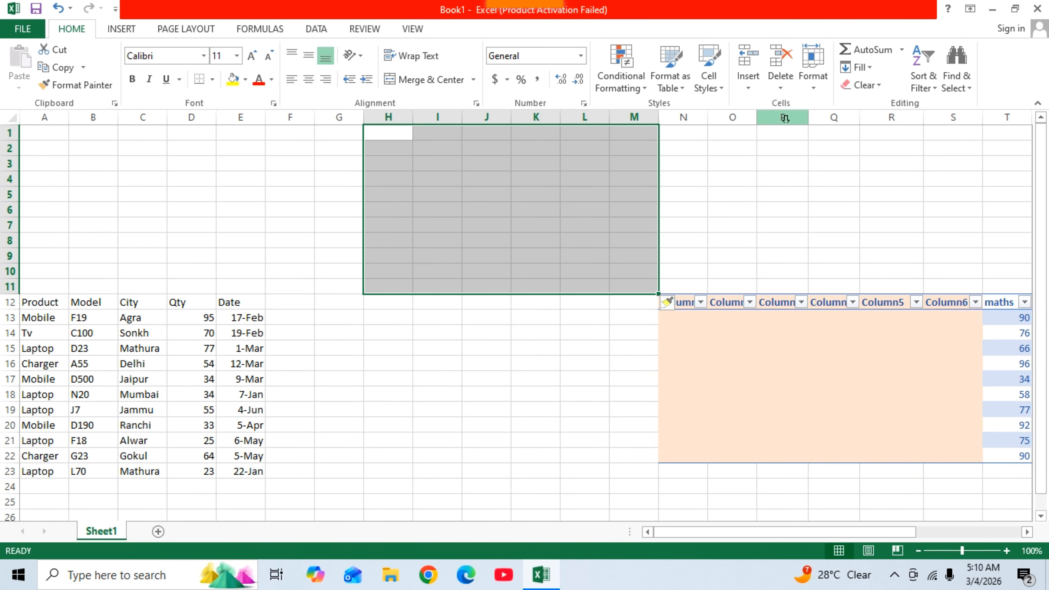
click(751, 90)
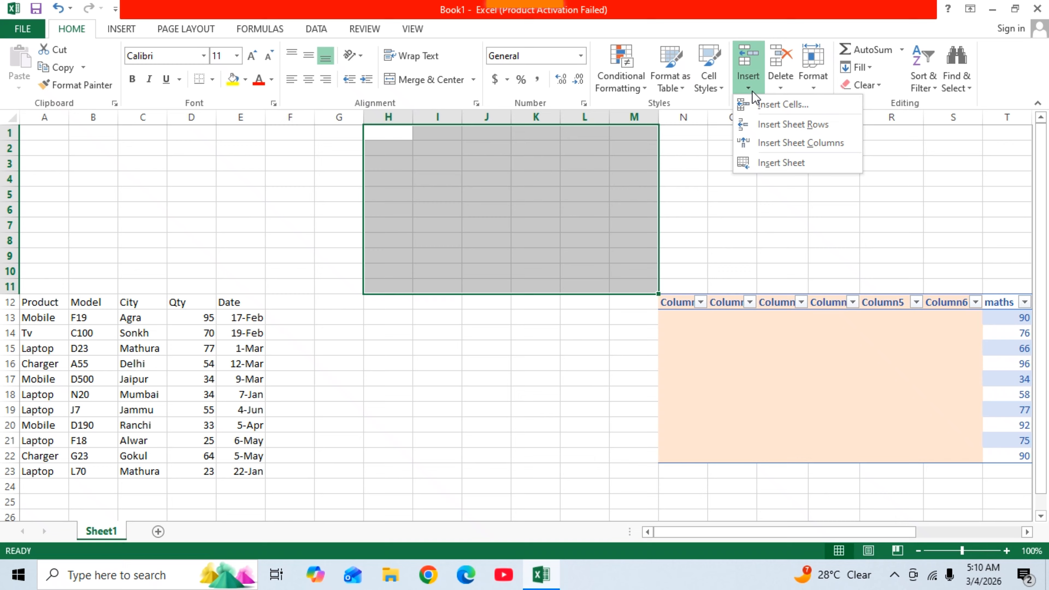
click(785, 168)
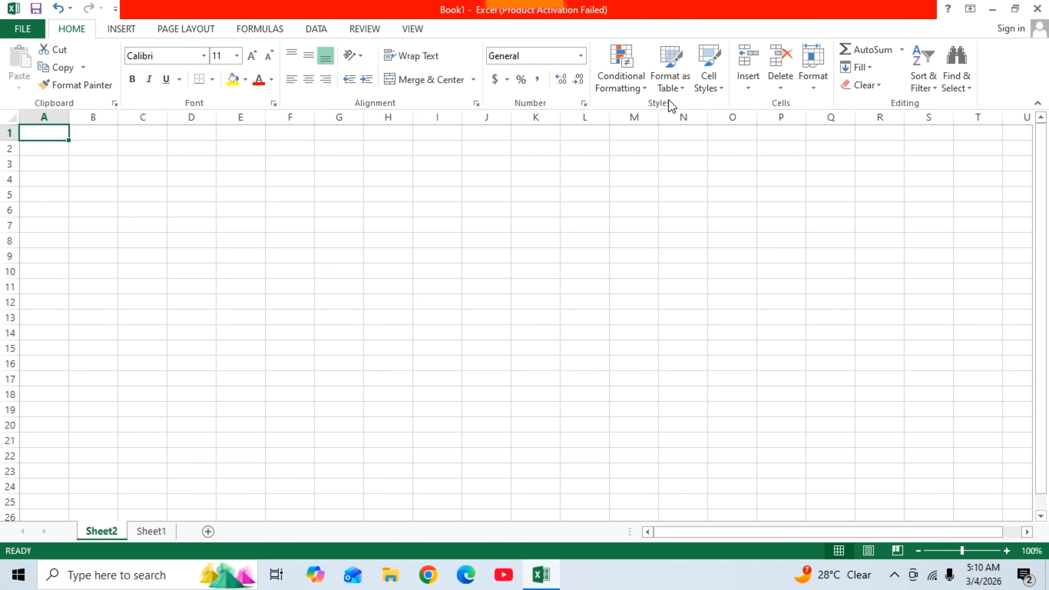
Close the workbook without saving the changes, reopen Book1 from the desktop and dismiss the activation wizard.
click(1044, 6)
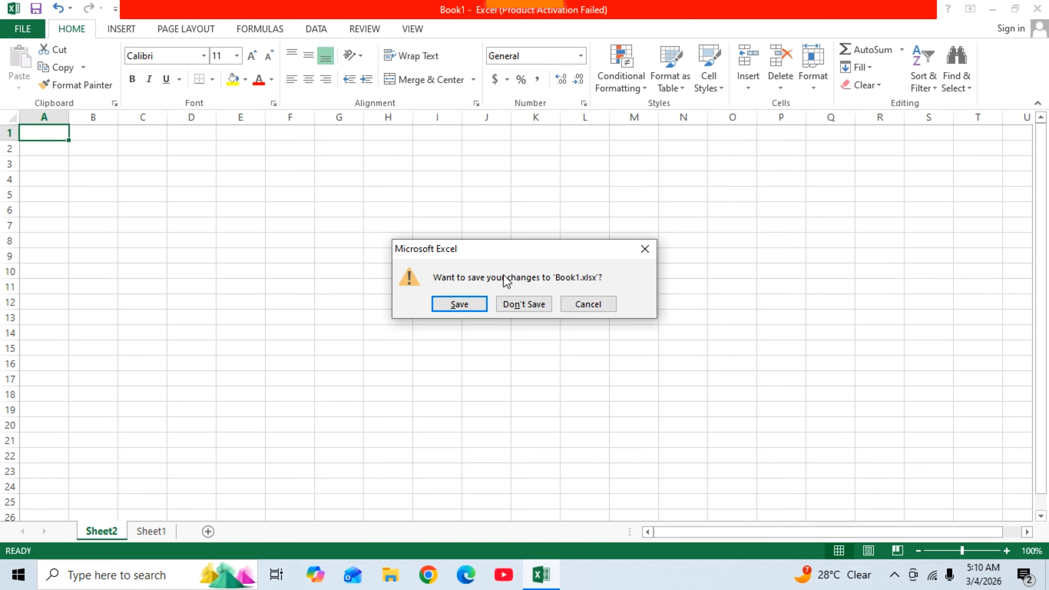
click(505, 306)
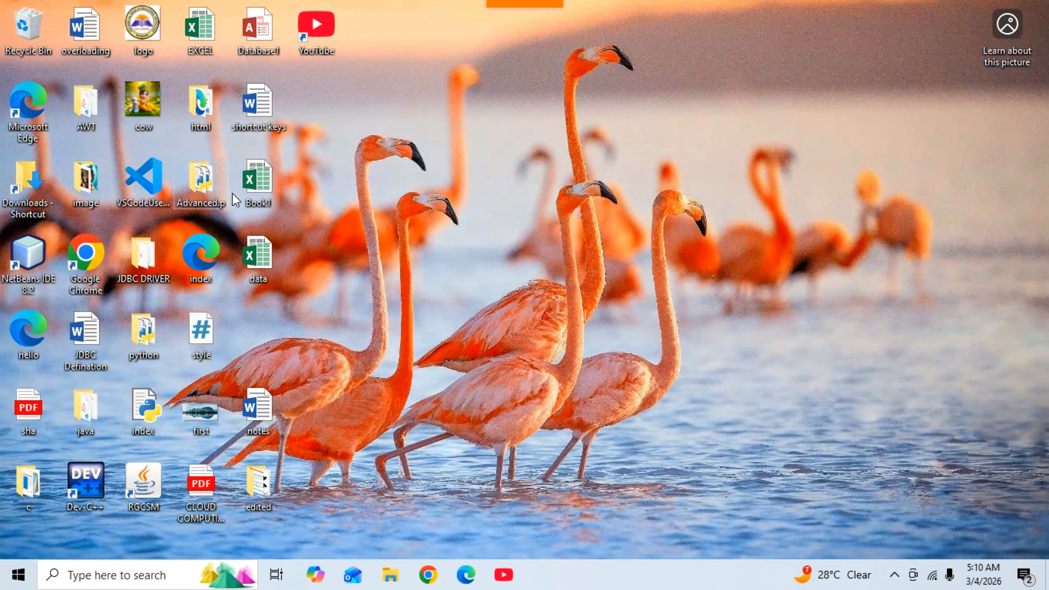
double_click(263, 183)
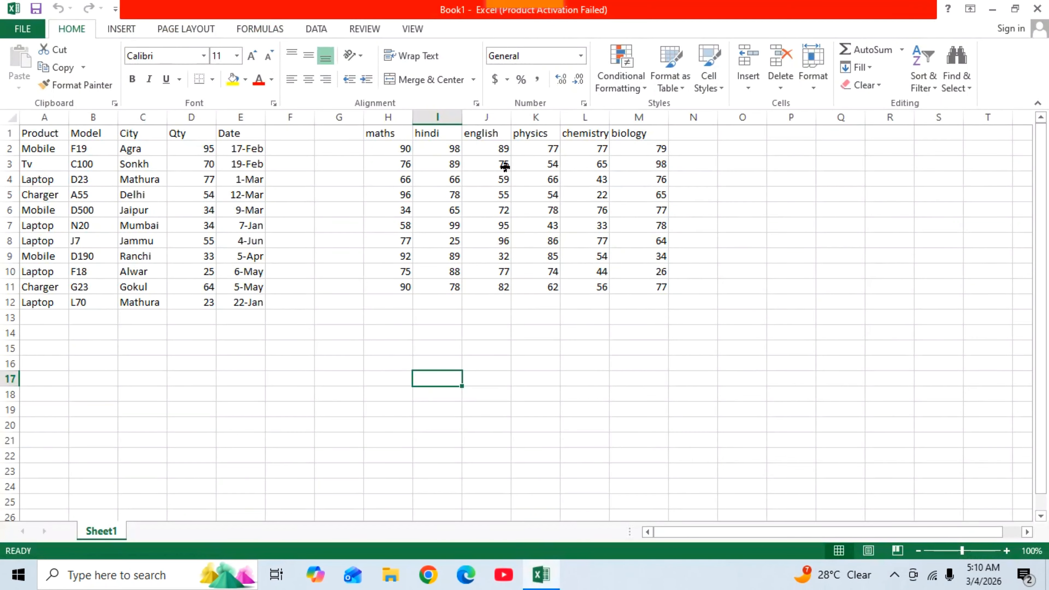
click(702, 121)
Delete the marks table's cells H1:M11 with the option to shift cells left.
drag(375, 136, 622, 287)
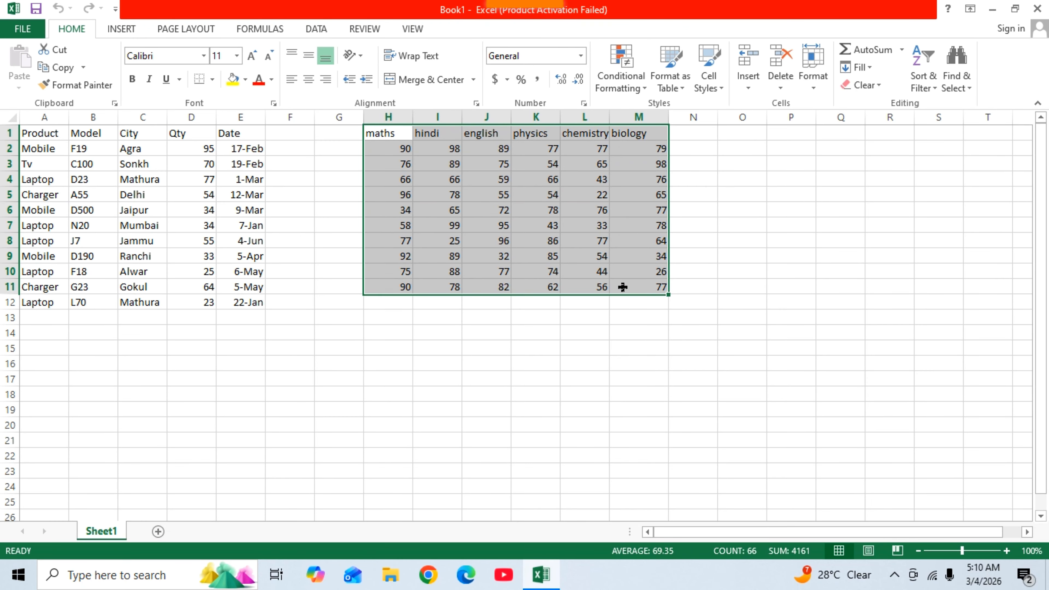
click(780, 88)
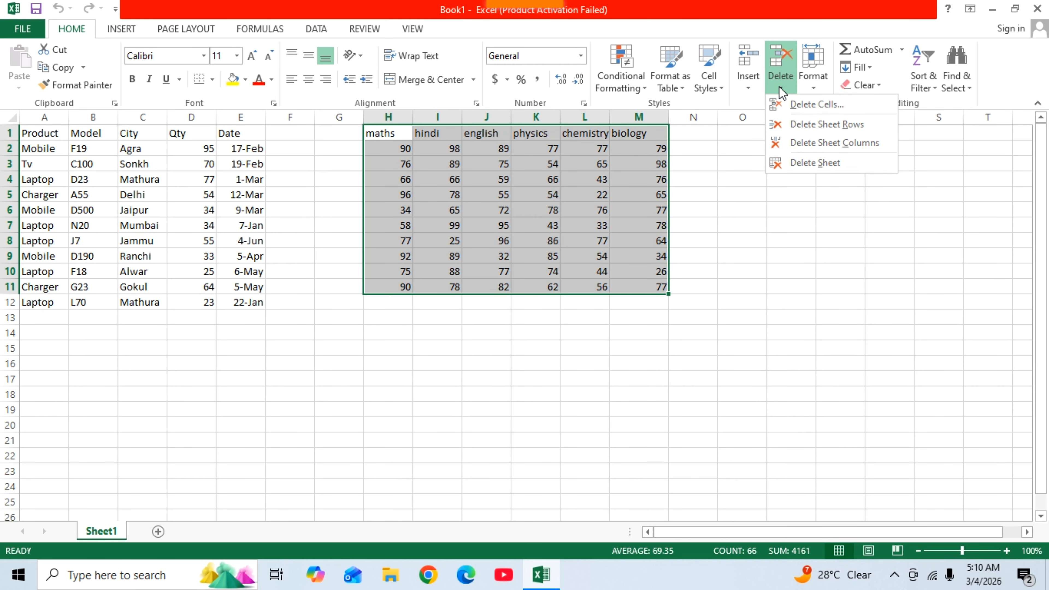
click(816, 104)
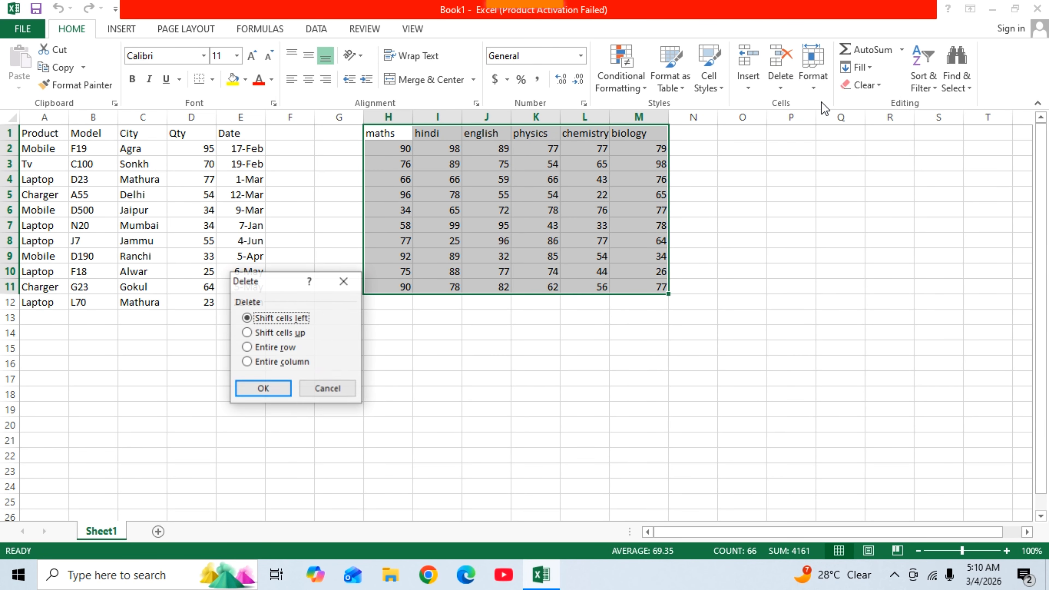
click(267, 389)
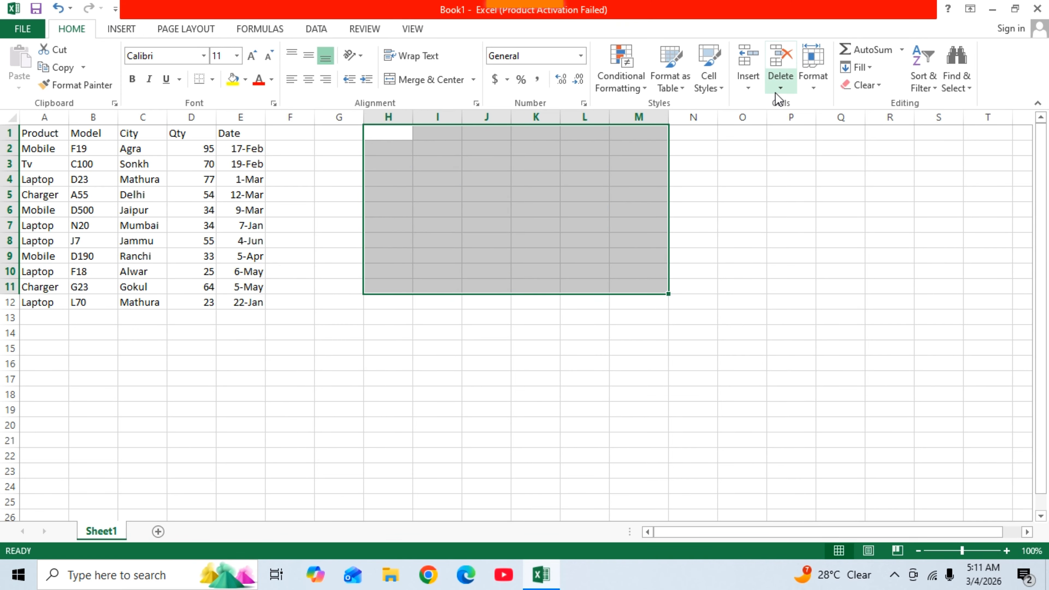
Delete sheet rows 1 to 11 and sheet columns H to M.
click(780, 85)
click(799, 124)
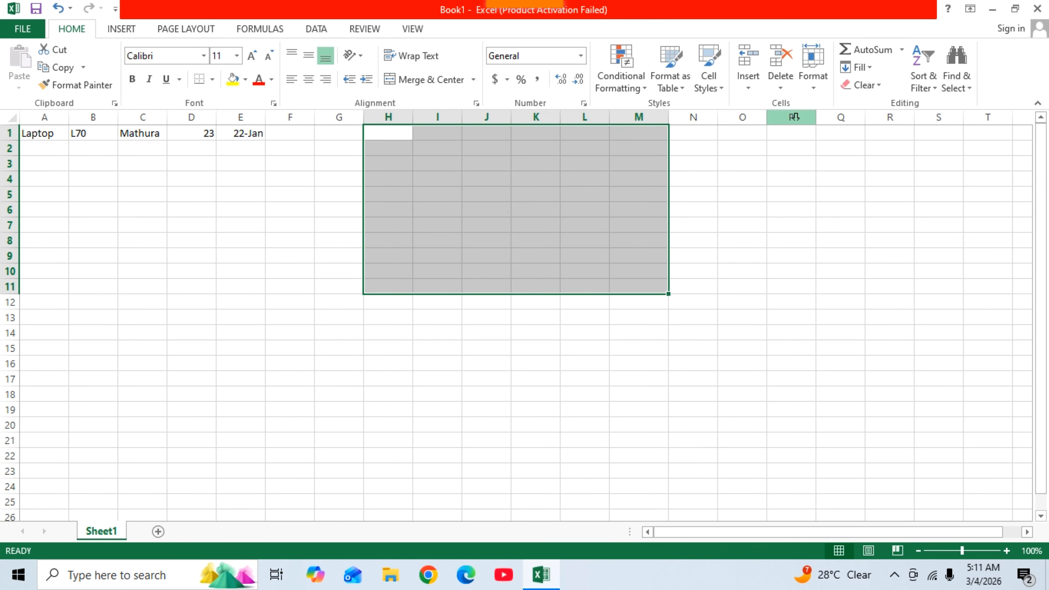
click(782, 85)
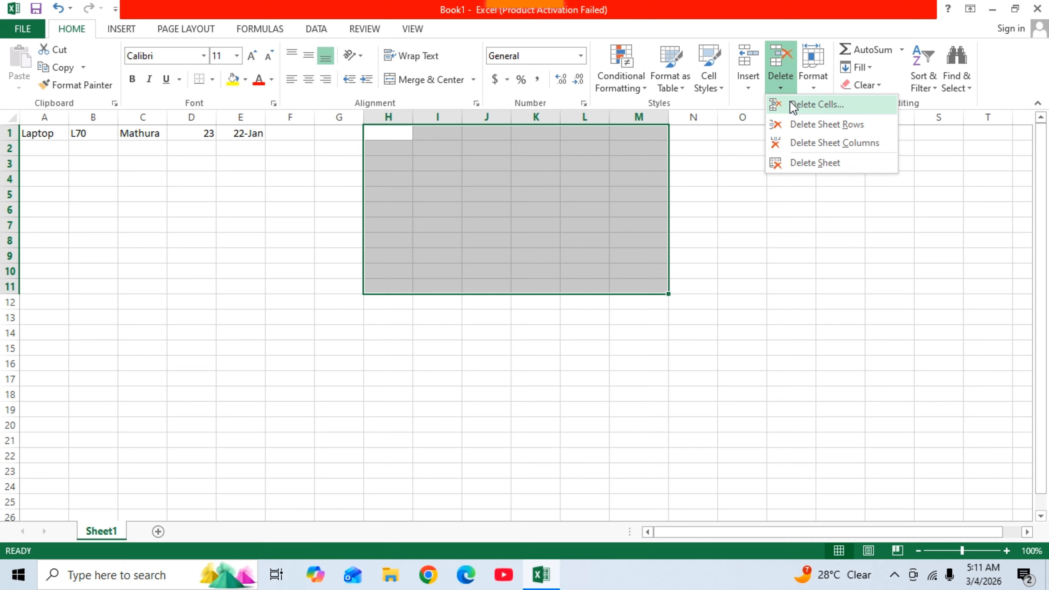
click(819, 142)
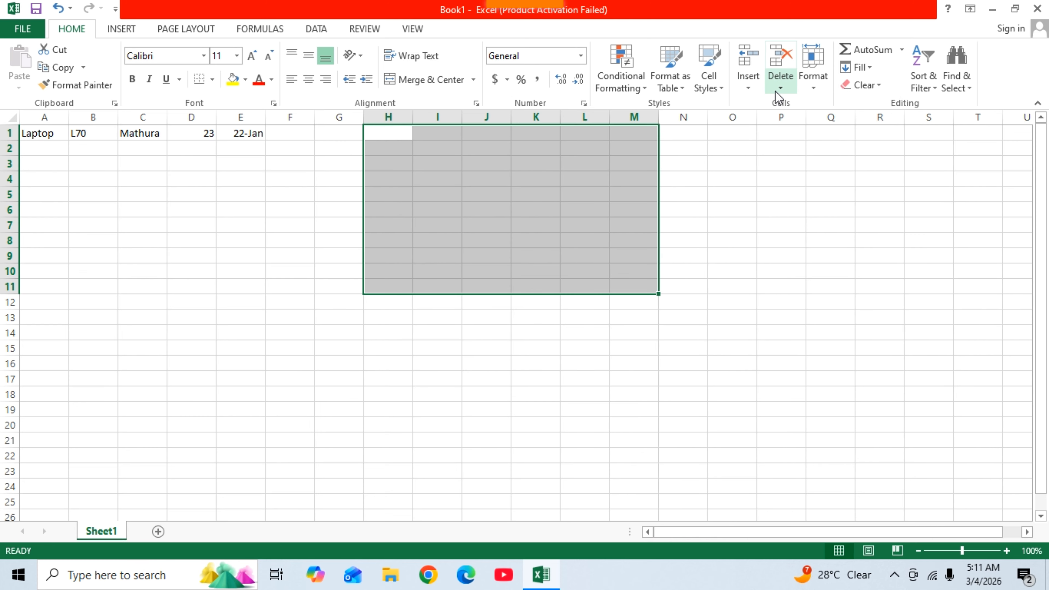
Try to delete Sheet1 from the workbook.
click(784, 92)
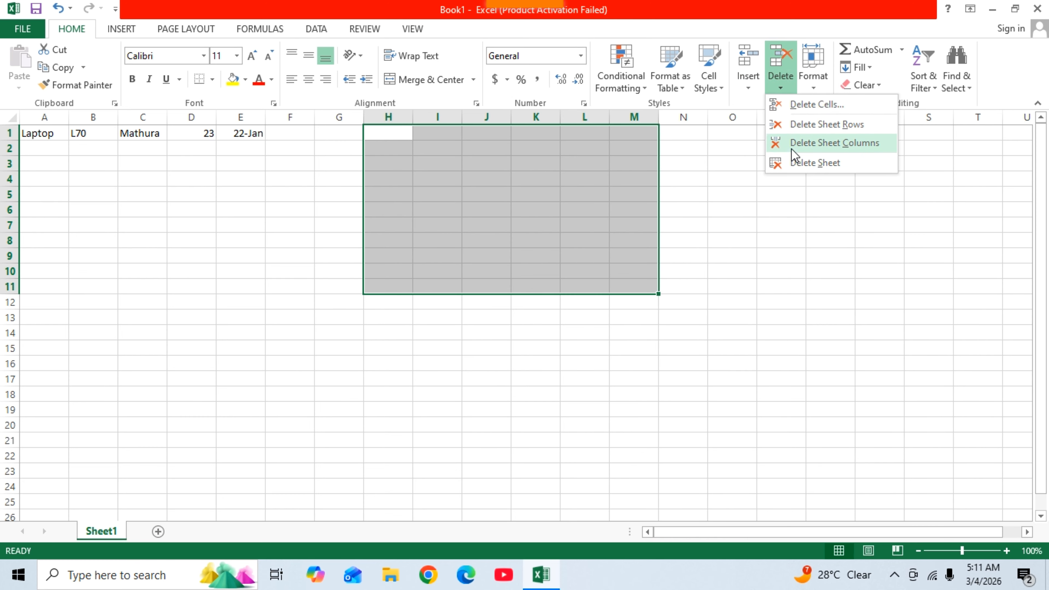
click(799, 165)
click(513, 335)
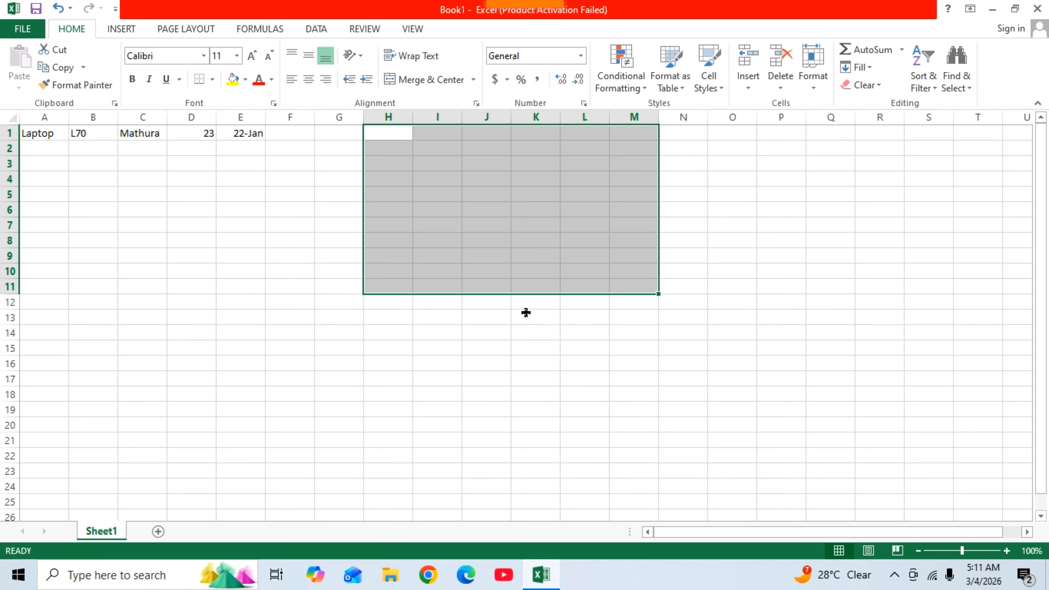
Open the row height setting for the selected range H1:M11, close it and deselect the range.
click(812, 93)
click(831, 125)
click(263, 358)
click(527, 302)
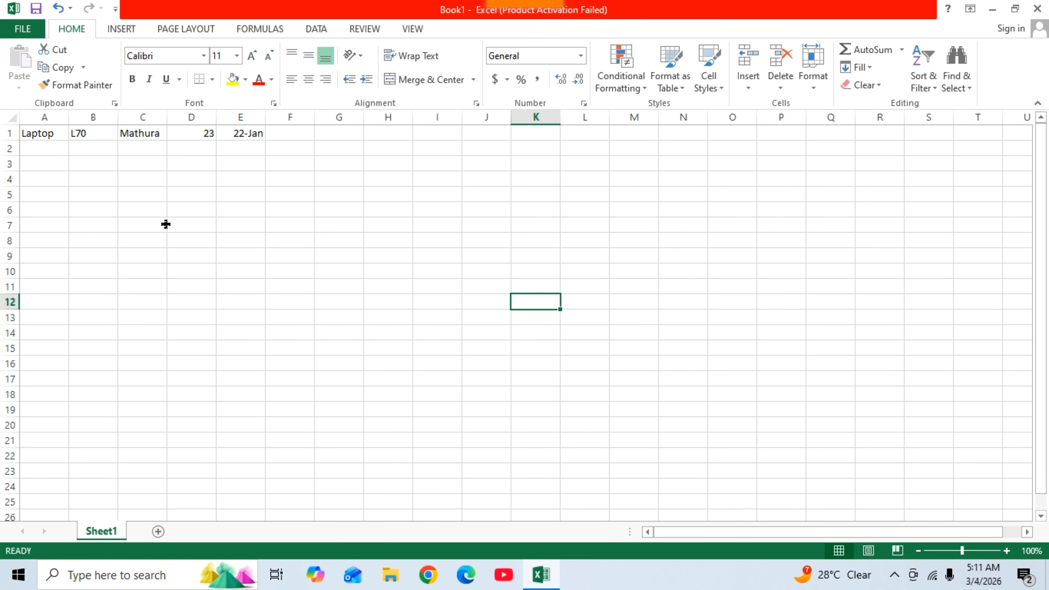
Discard the deletions by closing the workbook unsaved, reopen Book1 from the desktop and dismiss the activation wizard.
click(1037, 8)
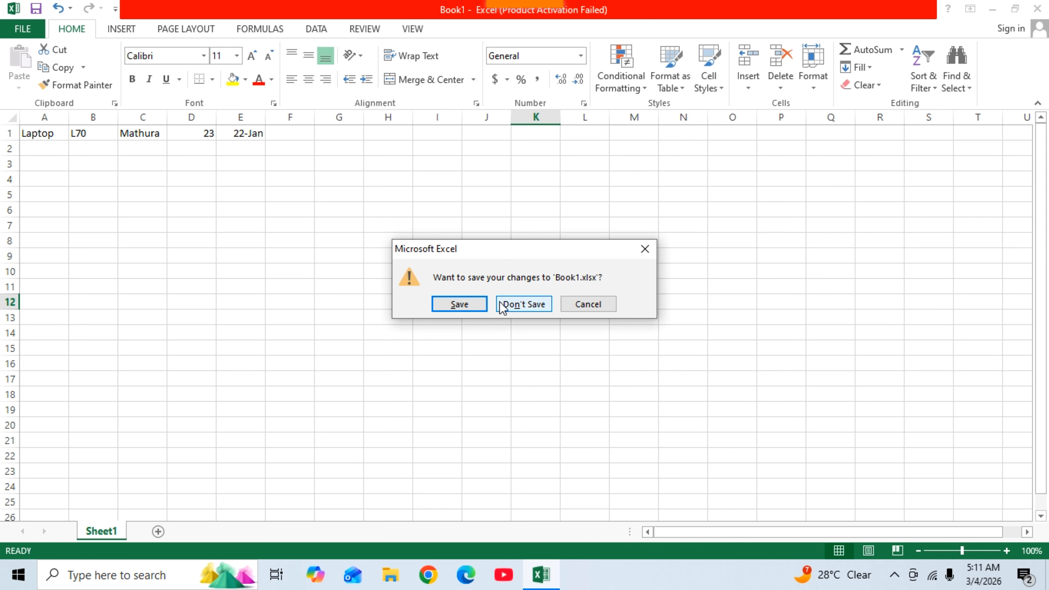
click(508, 305)
double_click(257, 181)
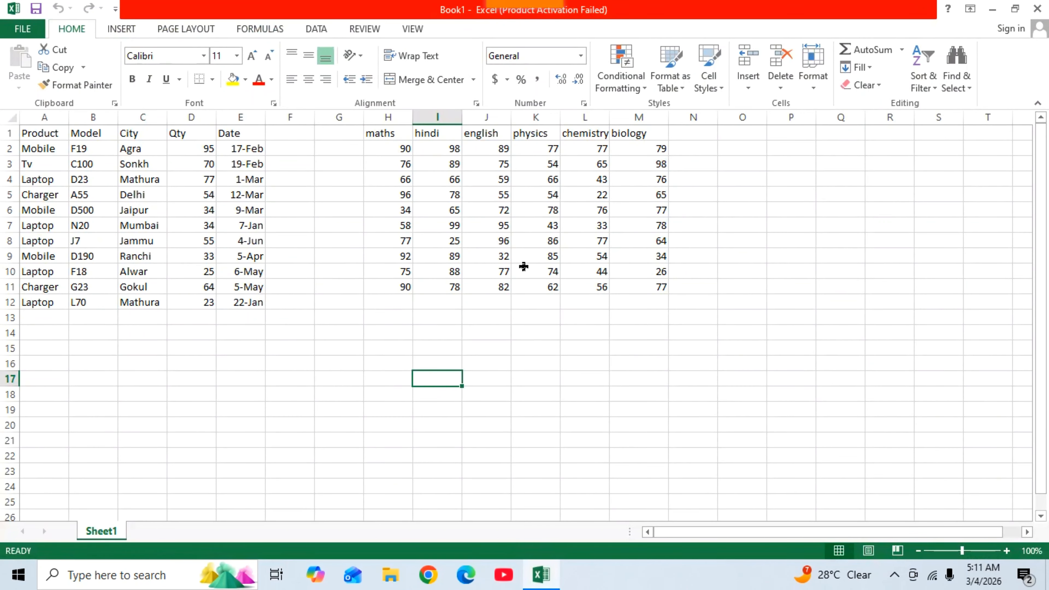
click(704, 122)
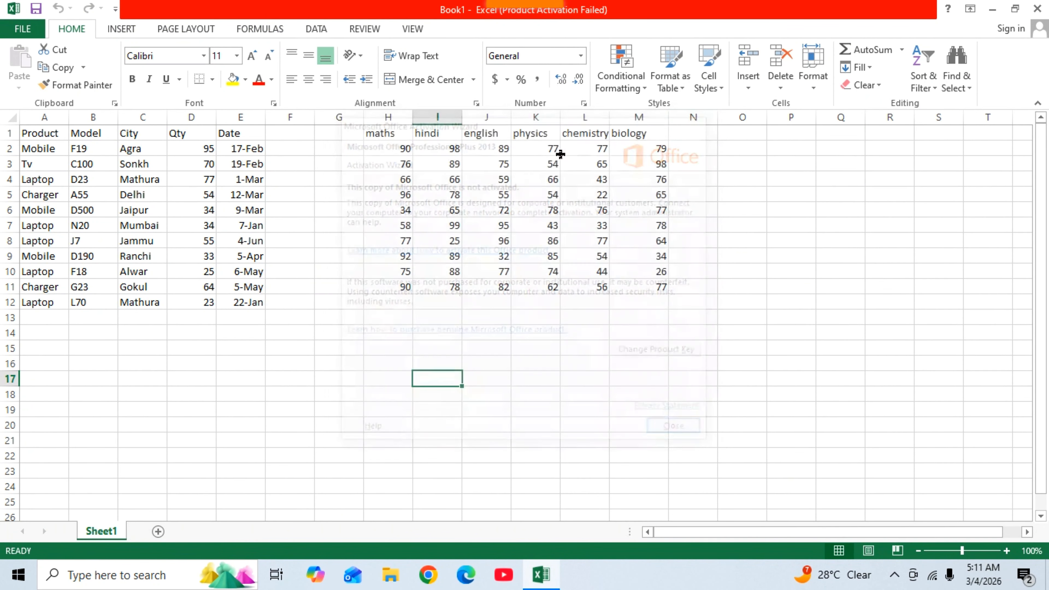
Open the row height setting for the marks table H1:M11 and accept it.
drag(399, 137, 636, 288)
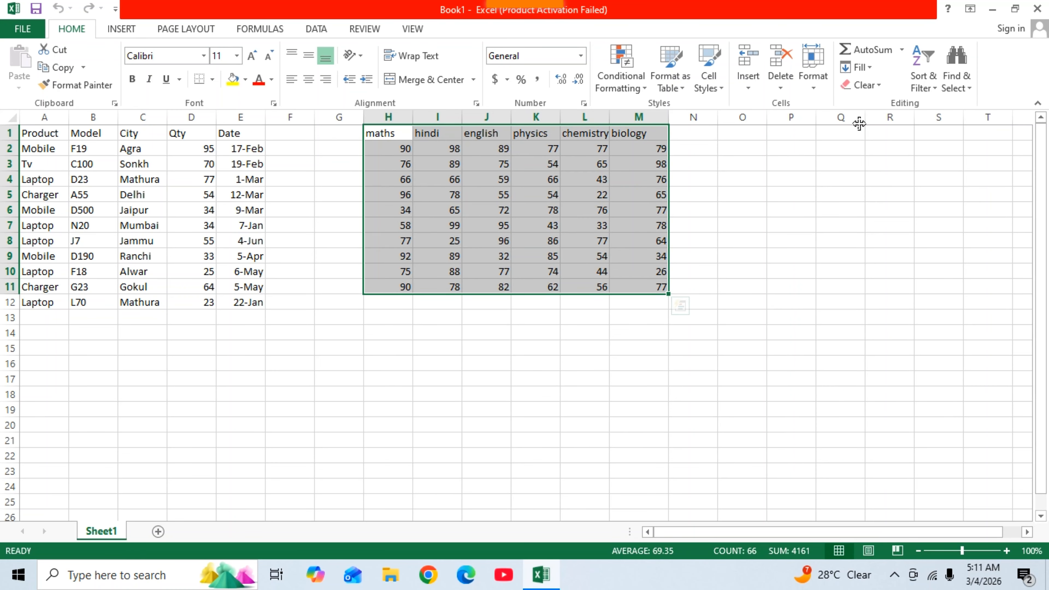
click(821, 80)
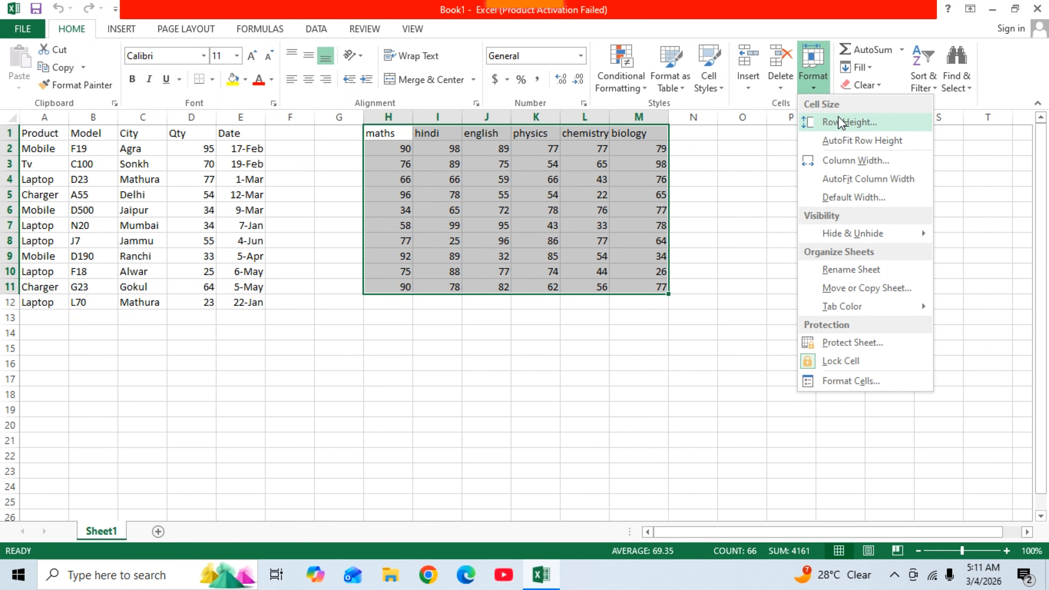
click(841, 123)
click(268, 366)
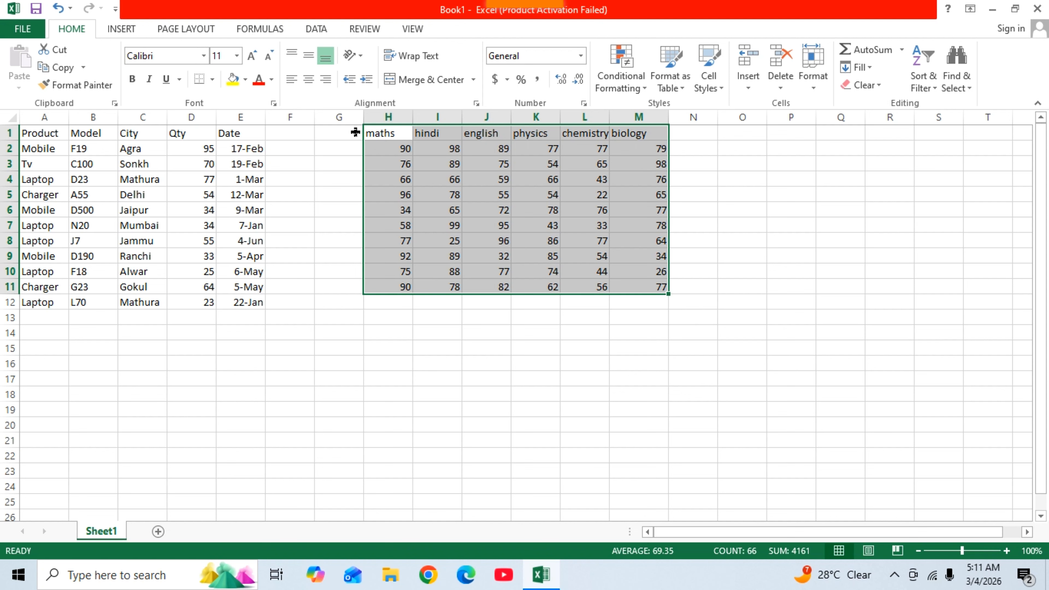
Apply AutoFit Row Height to the marks table H1:M11 and deselect it.
click(813, 79)
click(828, 140)
click(701, 194)
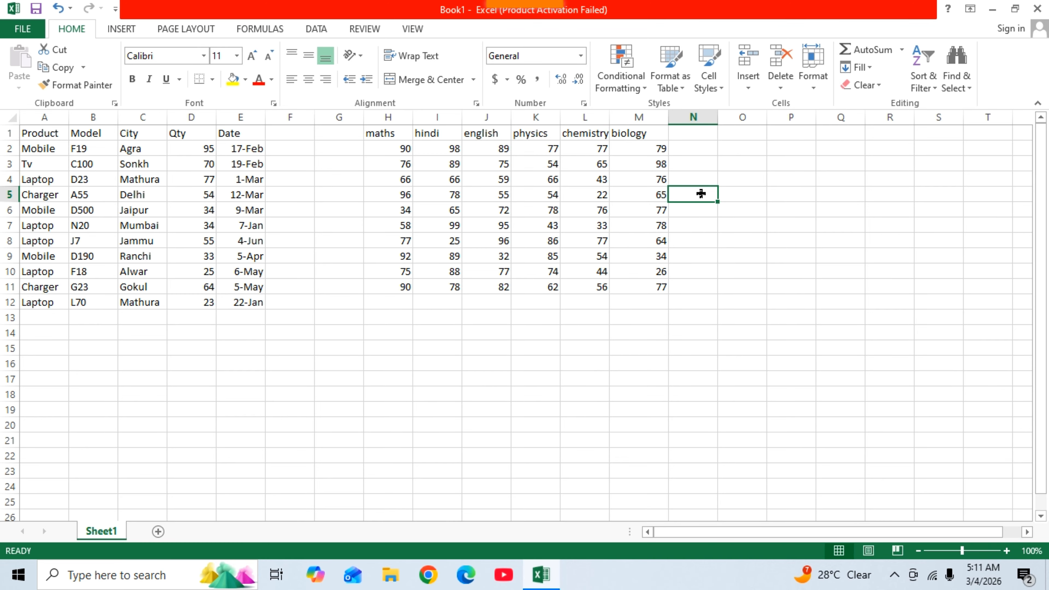
Widen the english column J manually to more than twice its width.
click(481, 134)
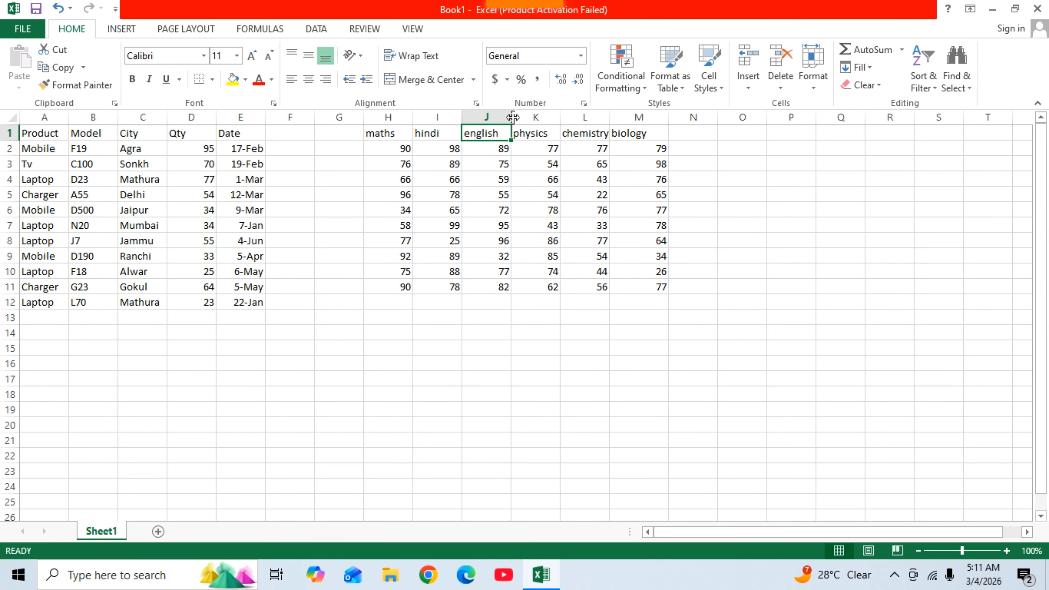
drag(511, 114, 589, 117)
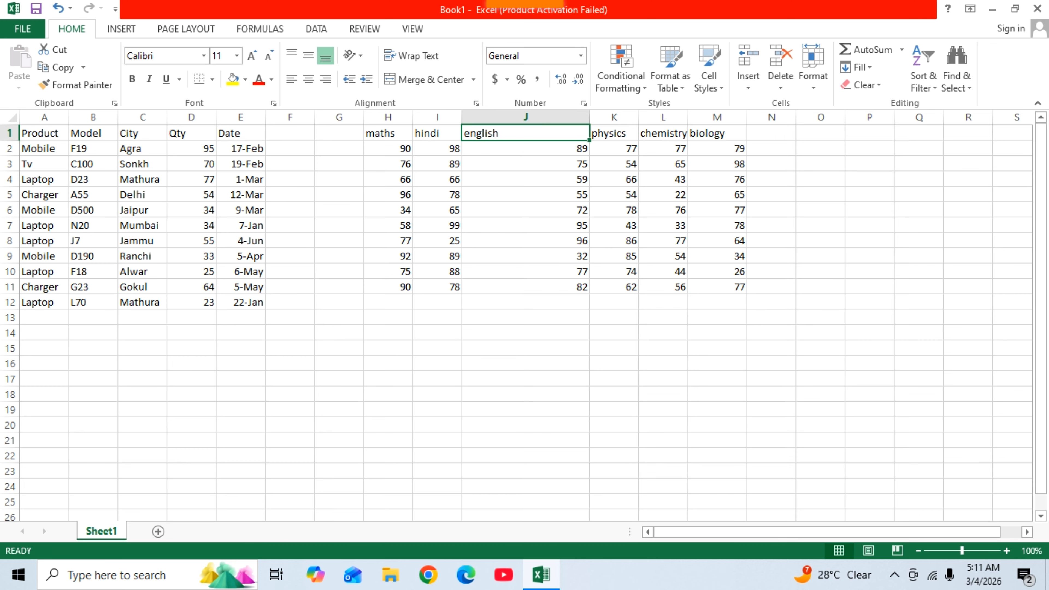
click(418, 119)
click(371, 120)
click(442, 145)
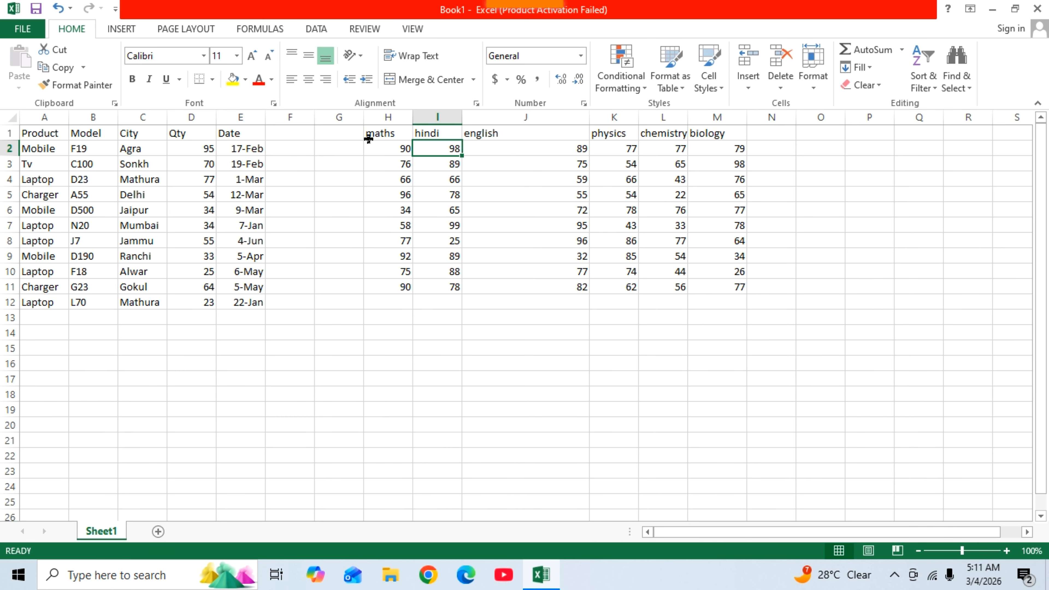
Apply AutoFit Row Height and AutoFit Column Width to the marks table H1:M11 and deselect it.
drag(369, 134, 702, 293)
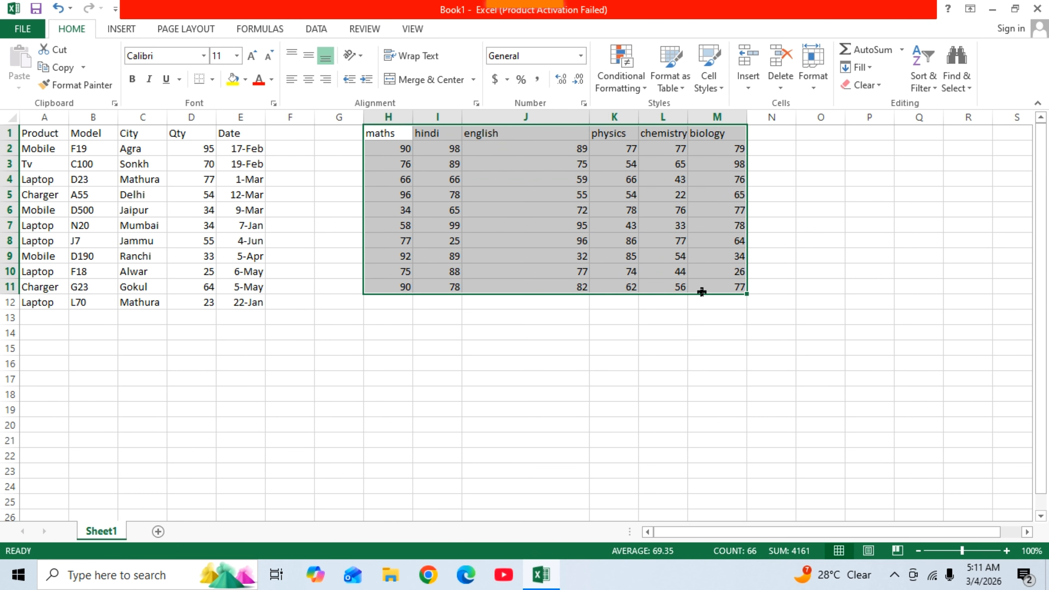
click(813, 66)
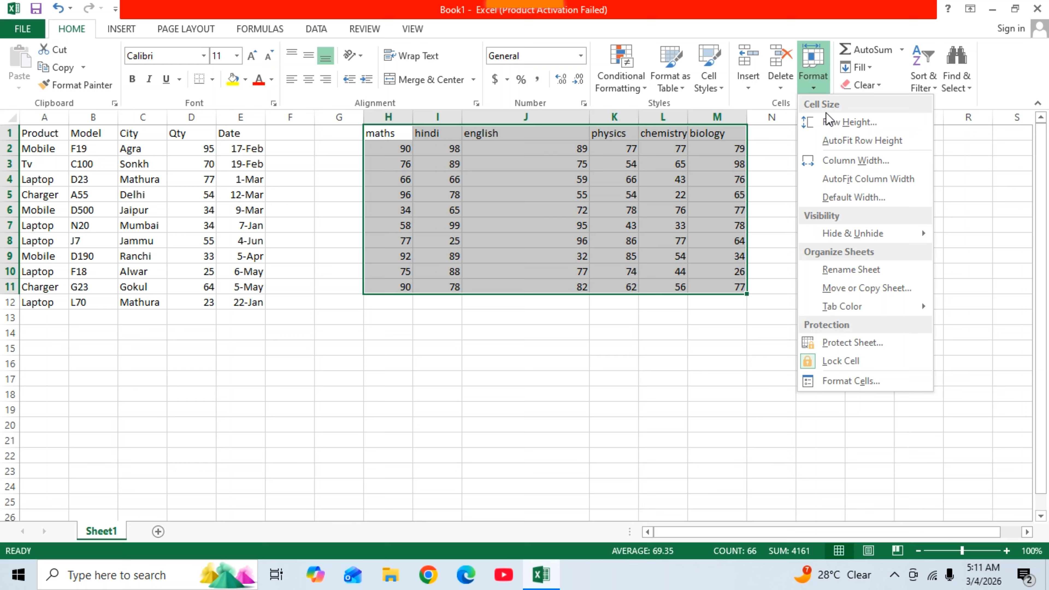
click(845, 143)
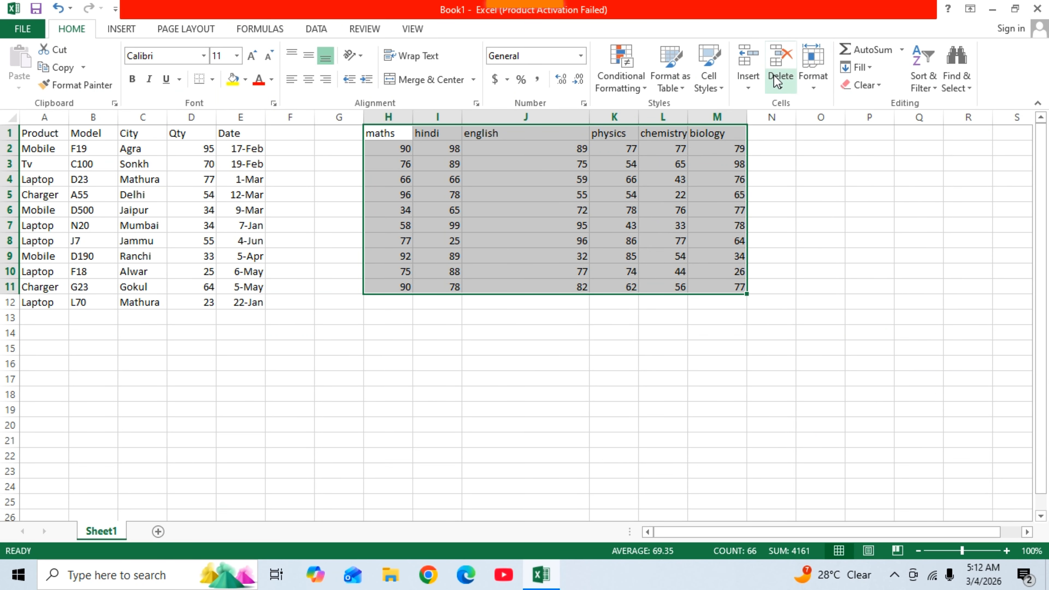
click(810, 76)
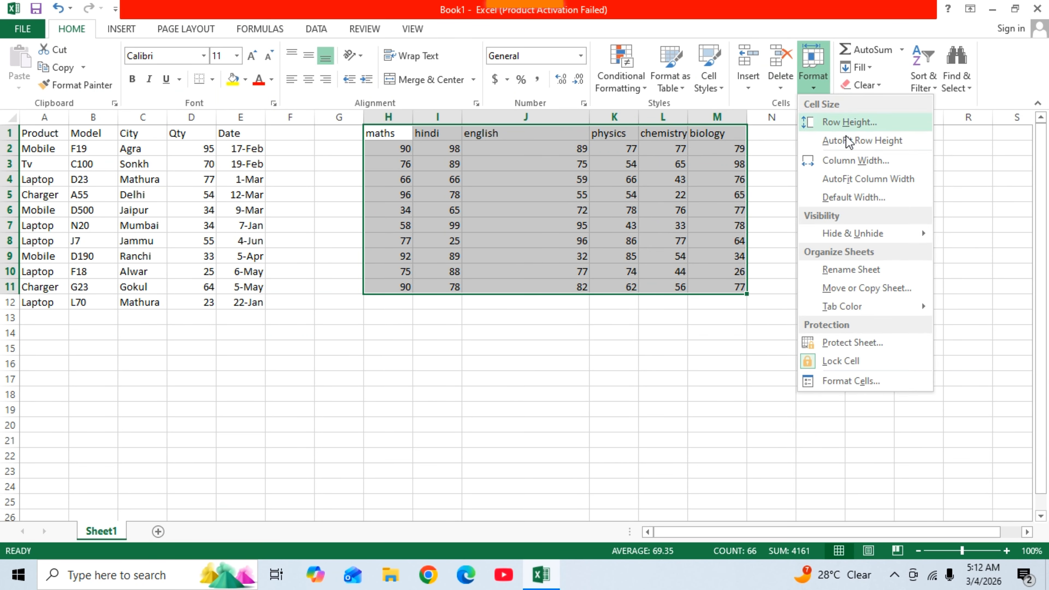
click(867, 177)
click(688, 206)
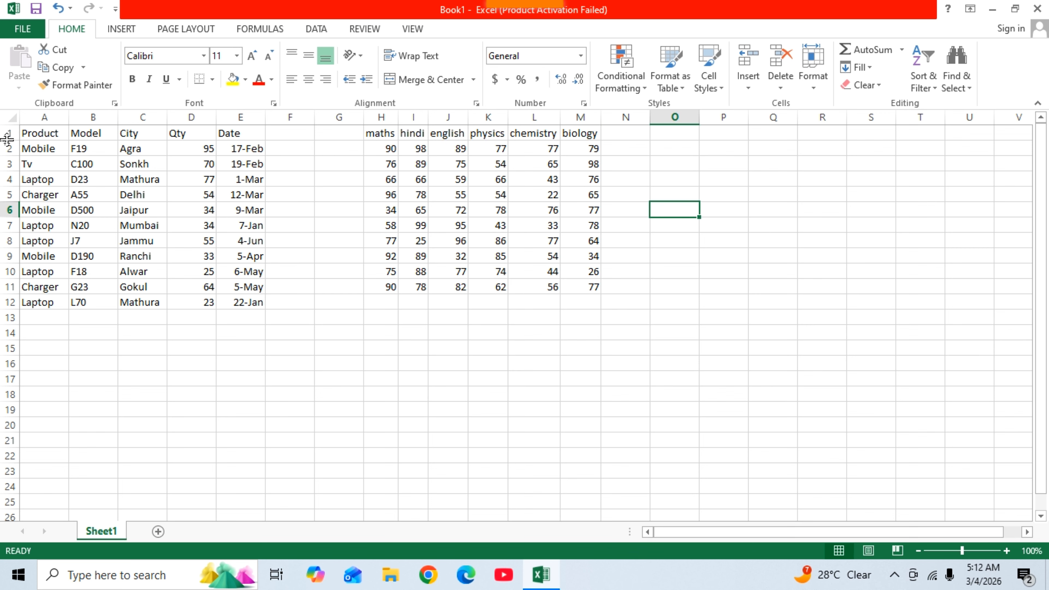
Manually increase the heights of rows 1 and 2, and reset them with AutoFit Row Height on the marks table H1:M11.
drag(9, 141, 11, 222)
drag(375, 146, 569, 349)
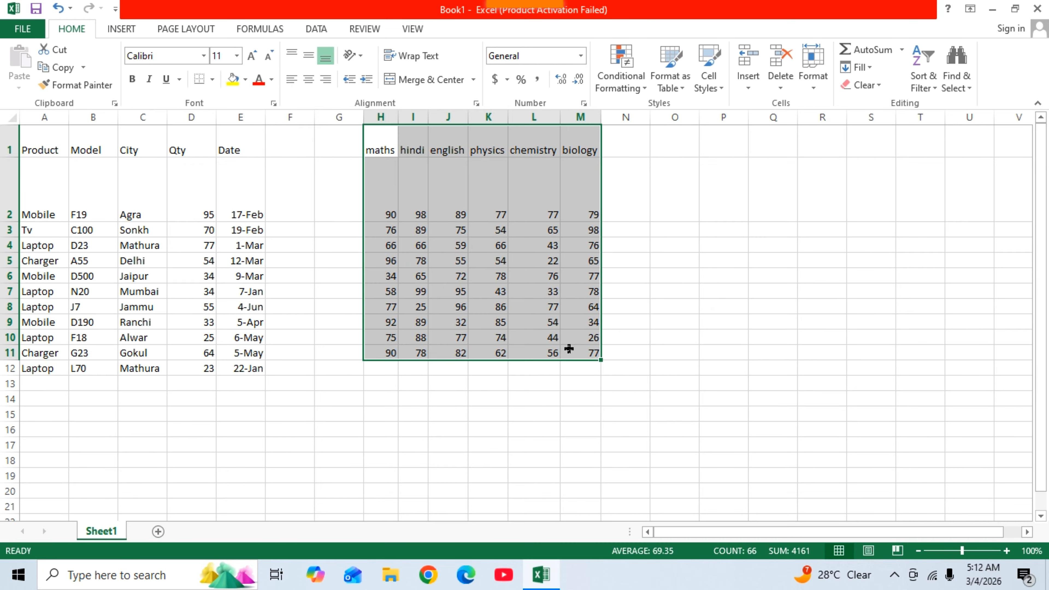
click(813, 73)
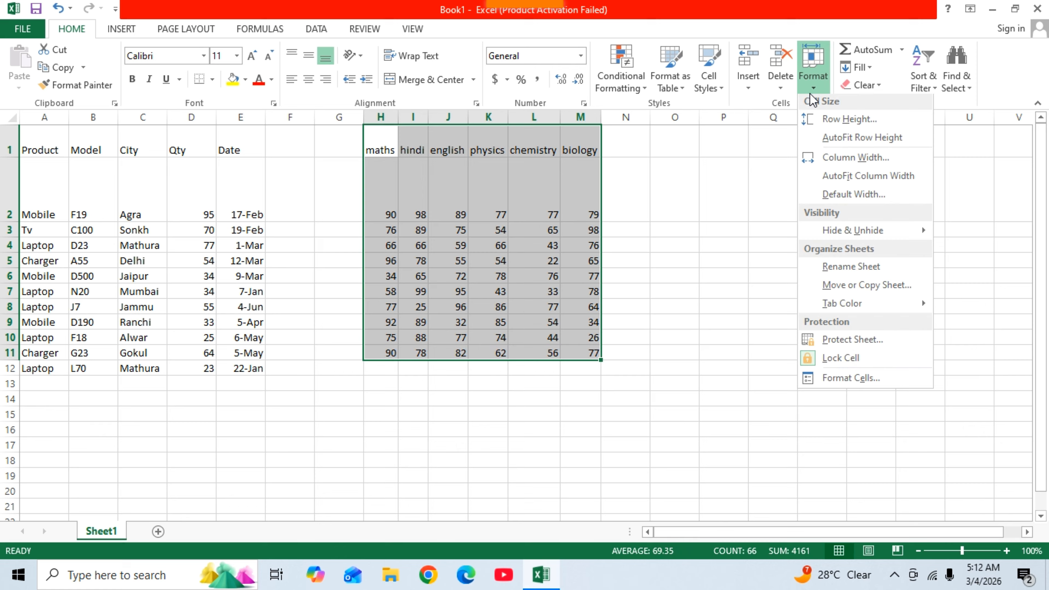
click(839, 133)
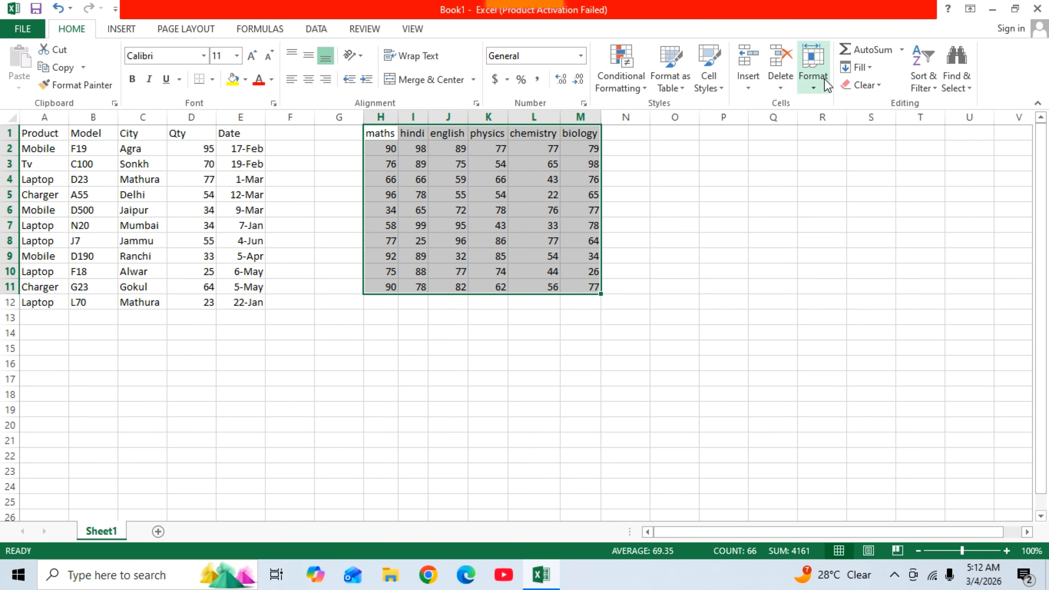
Hide rows 1 to 11 holding the selected marks table and unhide them again.
click(812, 92)
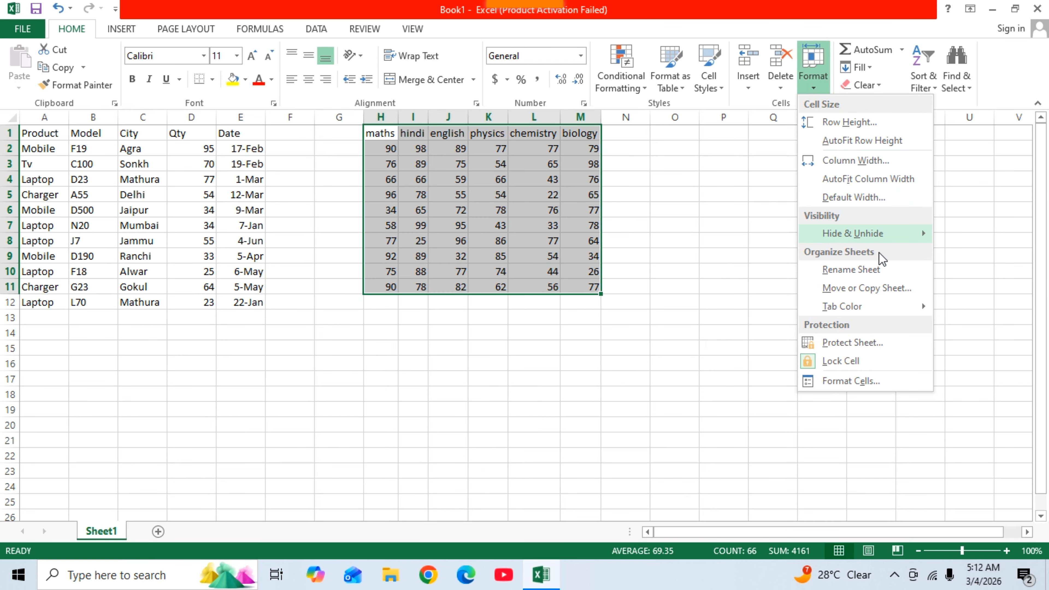
mouse_move(875, 237)
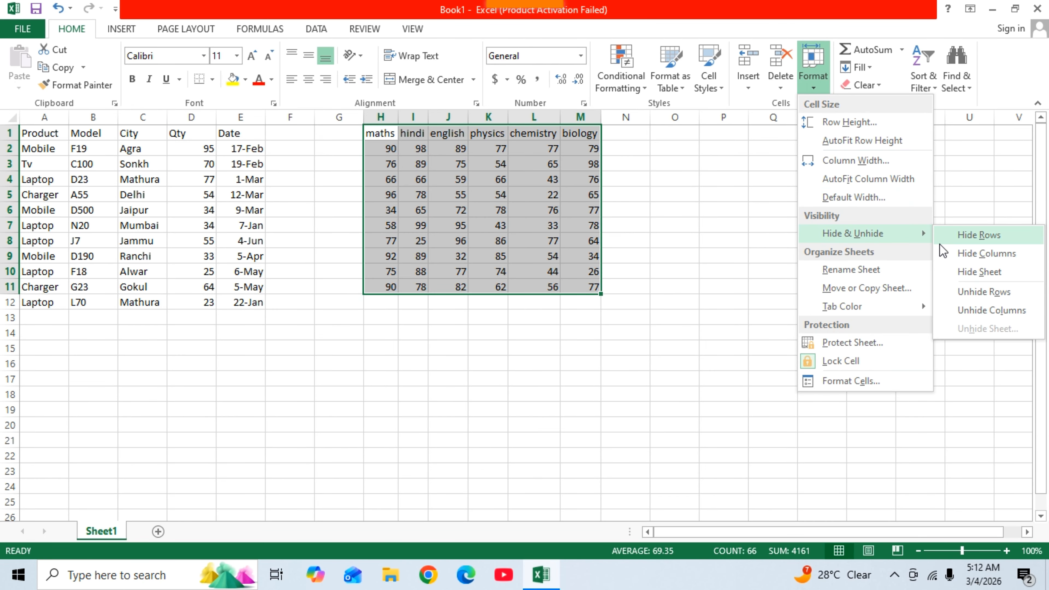
click(954, 237)
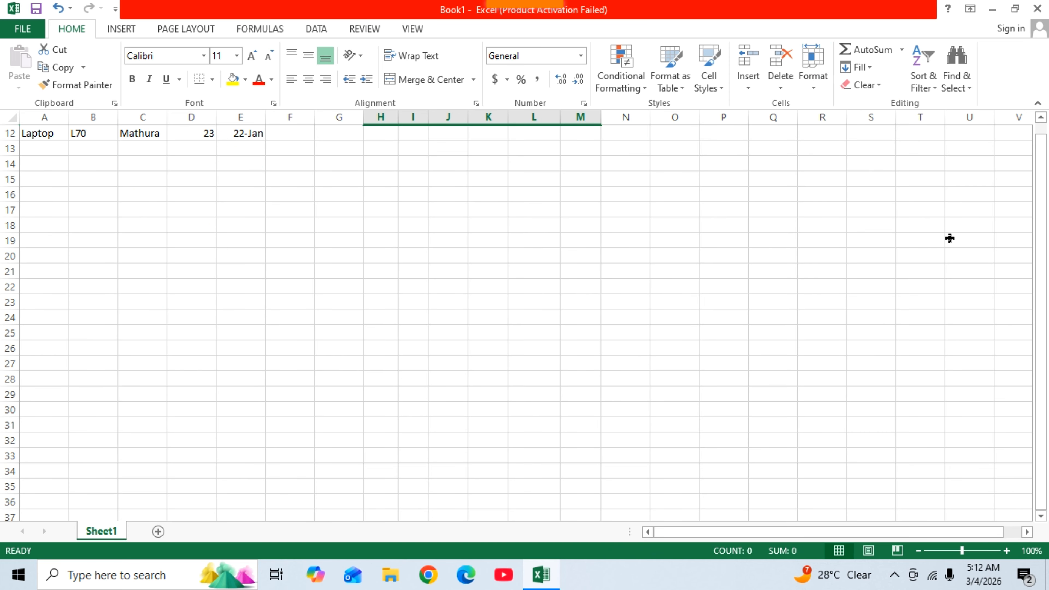
click(817, 87)
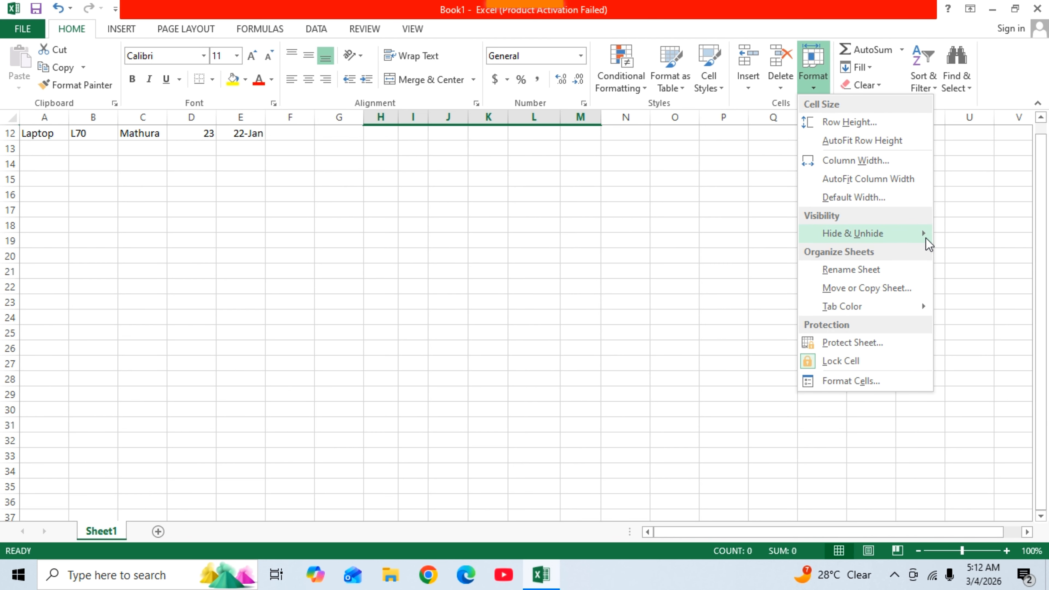
mouse_move(906, 236)
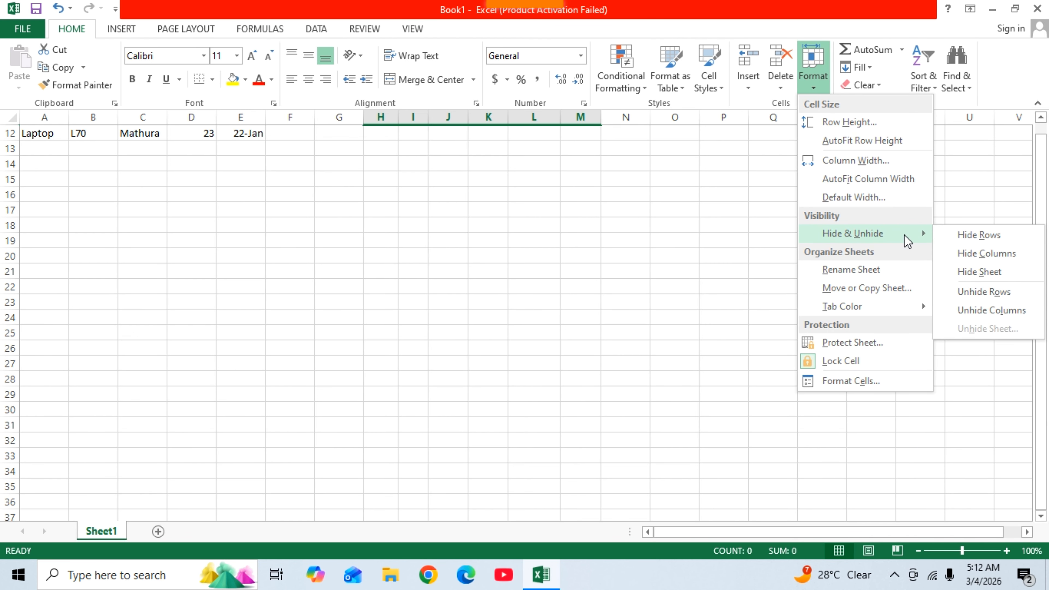
click(999, 295)
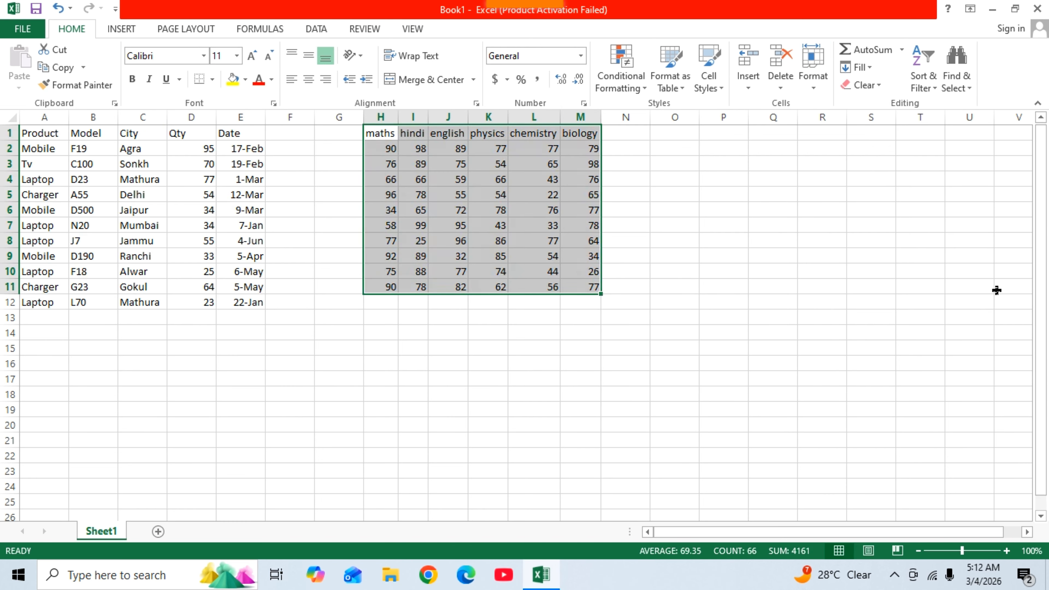
Look at the sheet tab color choices and the Protect Sheet options, and close them without applying anything.
click(812, 89)
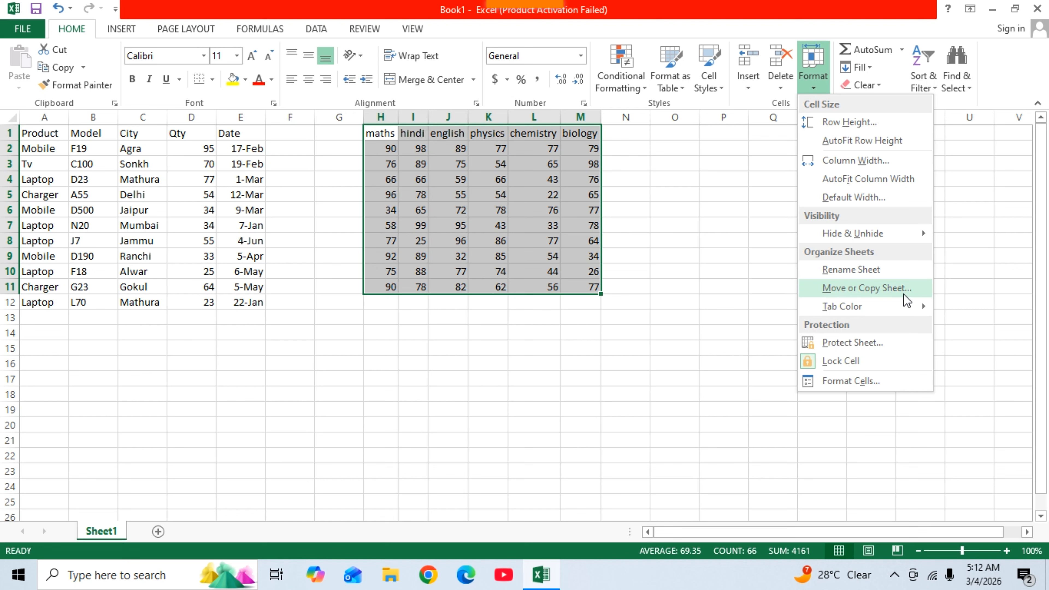
mouse_move(867, 307)
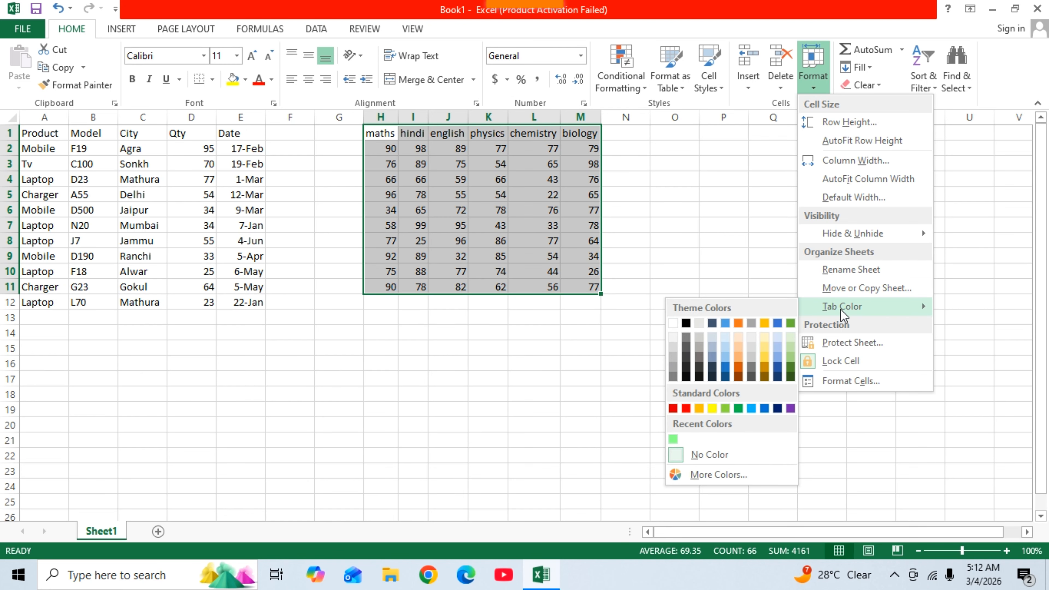
click(857, 345)
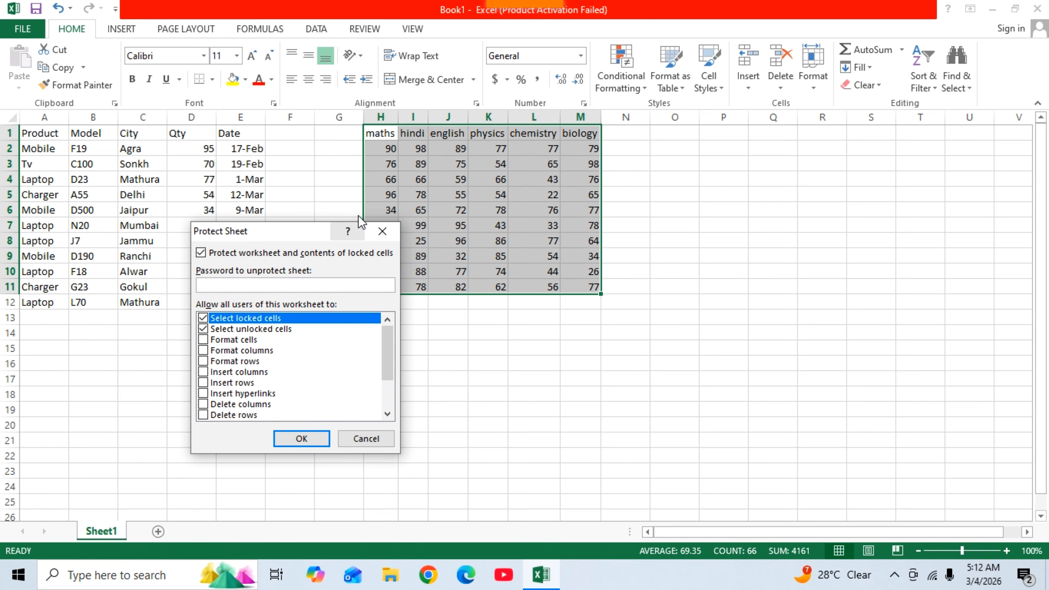
click(389, 238)
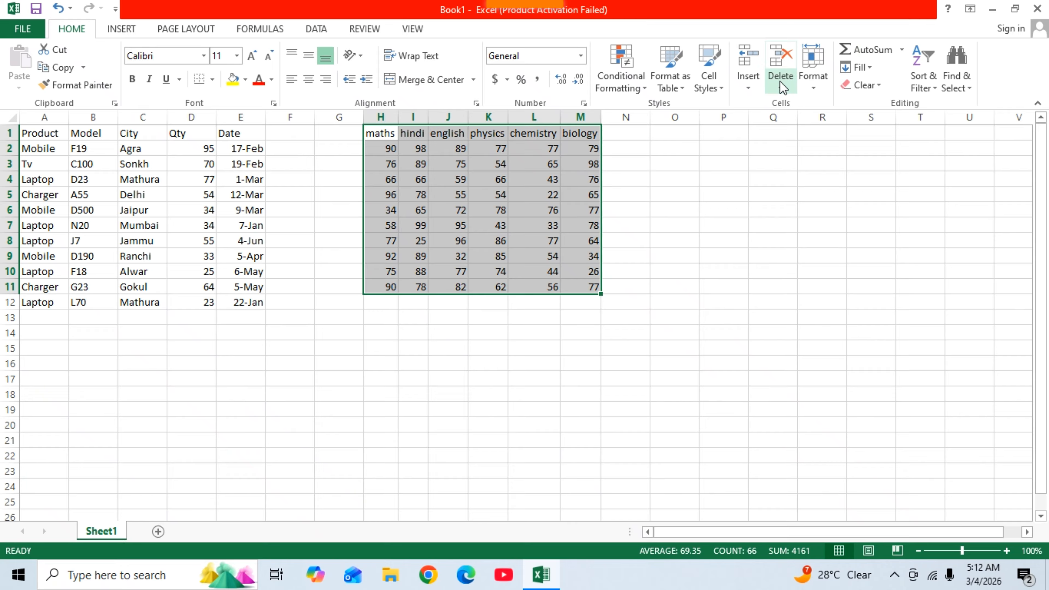
Format the marks table H1:M11 as Currency with the $ symbol, 2 decimal places and red negative numbers, and deselect it.
click(816, 83)
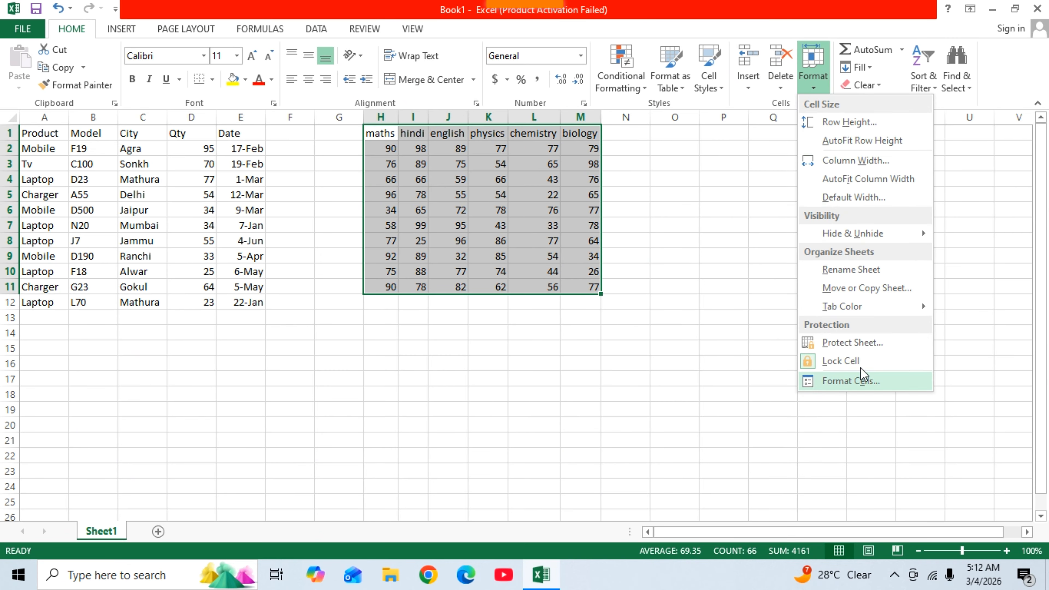
click(869, 379)
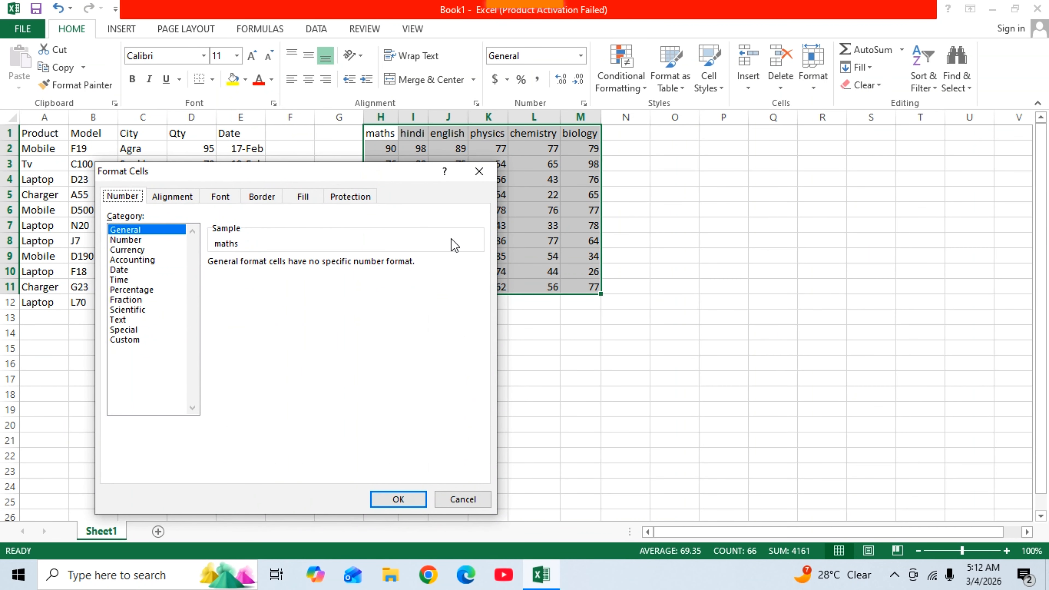
click(115, 241)
click(136, 250)
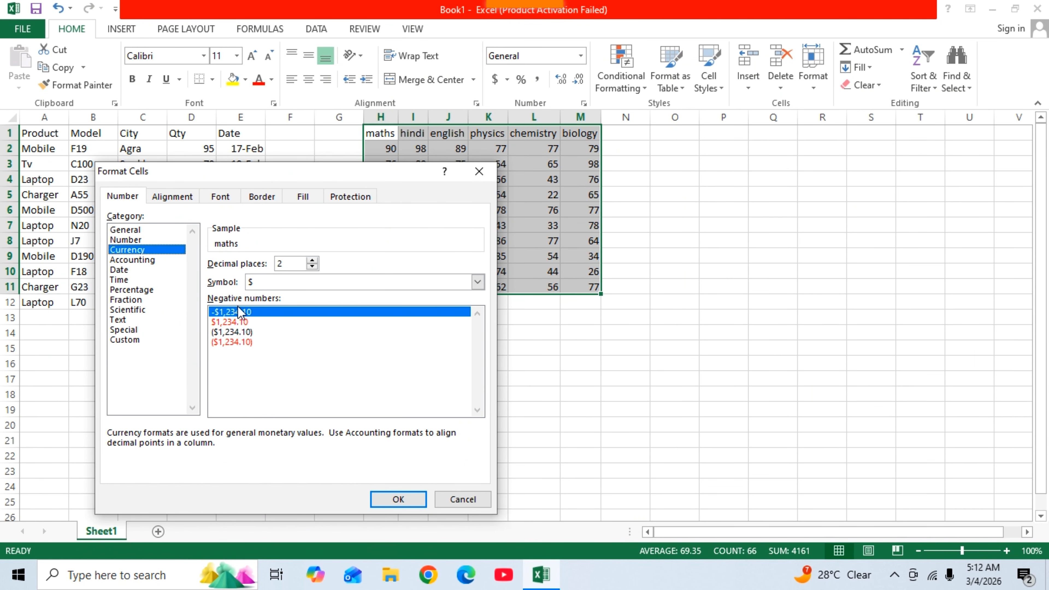
click(238, 321)
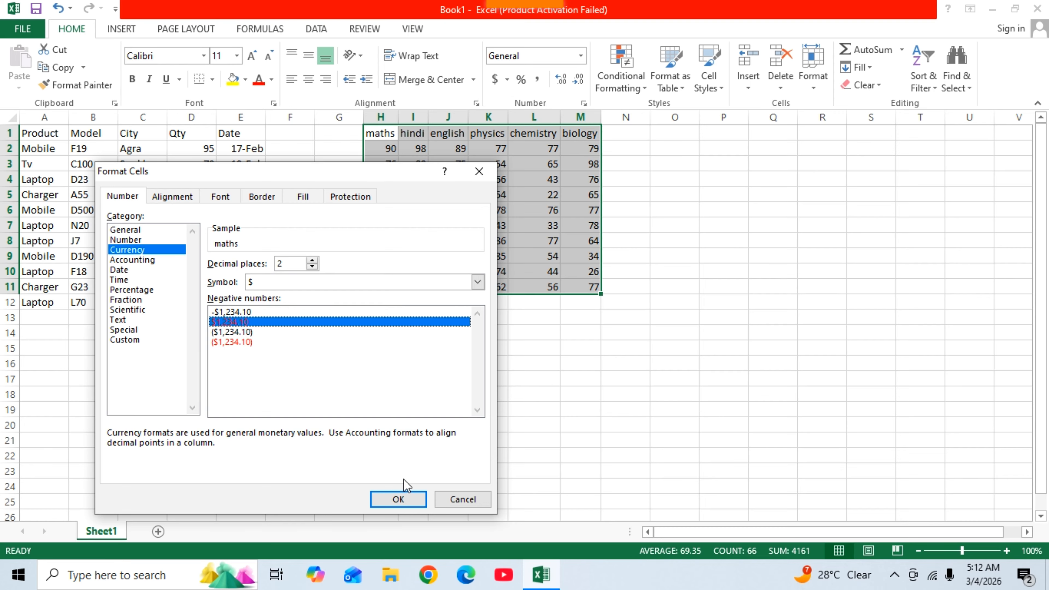
click(398, 498)
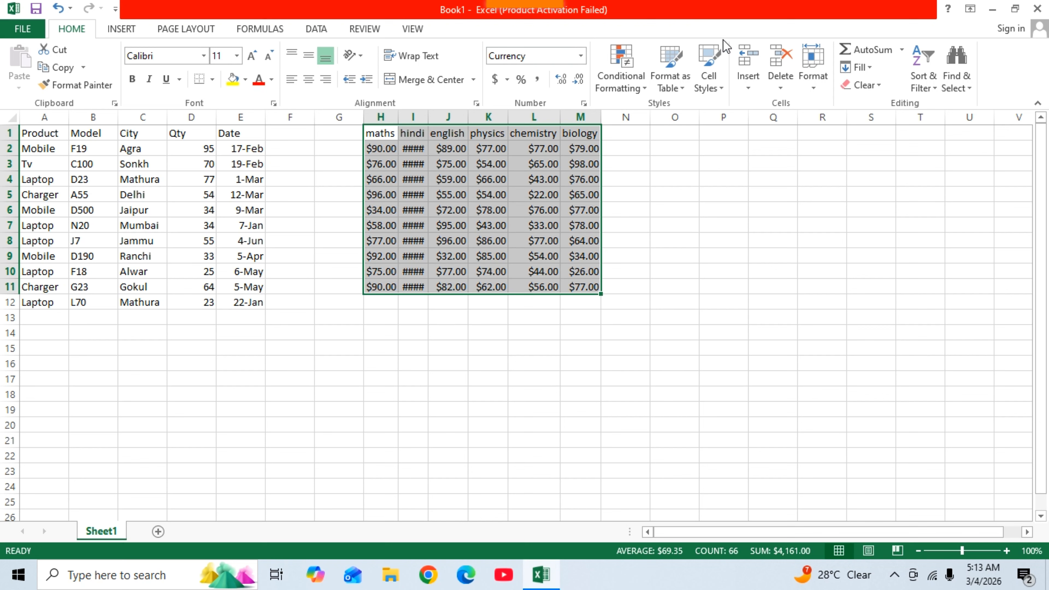
click(658, 206)
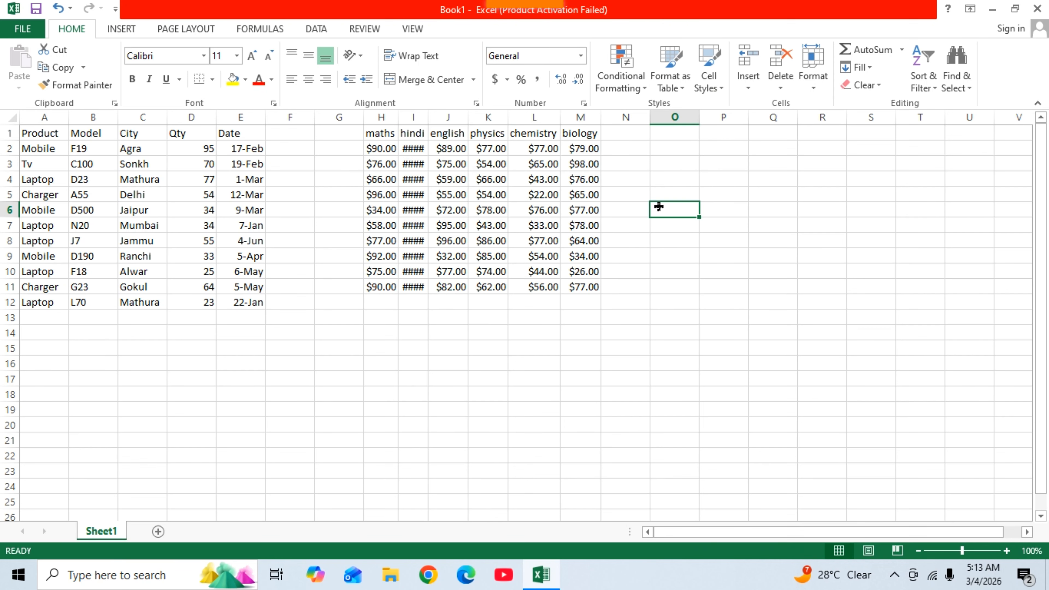
Add the AutoSum total of the maths column H1:H11 in cell H12 and deselect the column.
click(379, 132)
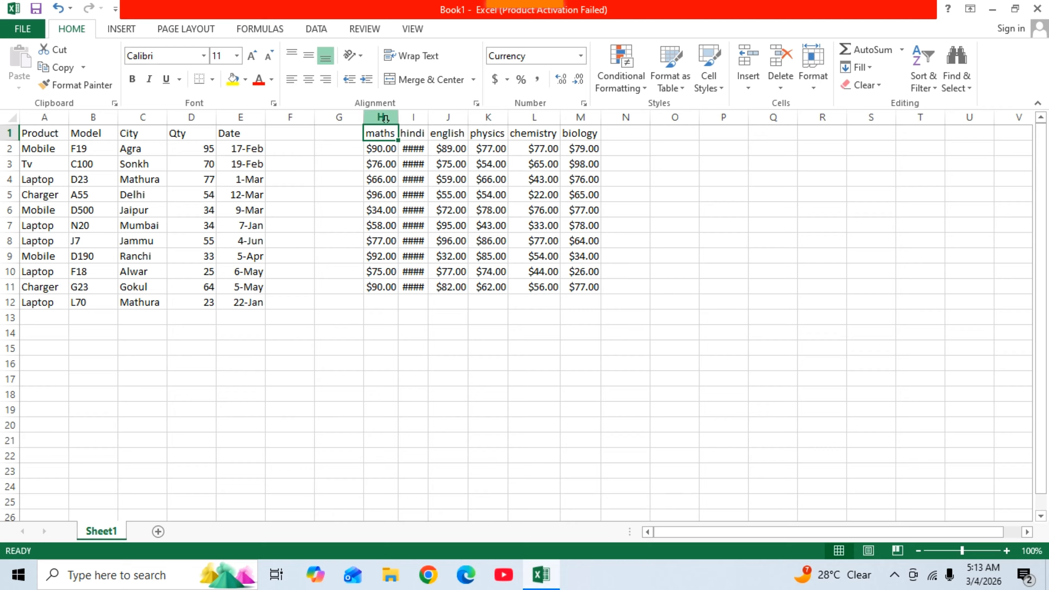
drag(385, 133, 393, 287)
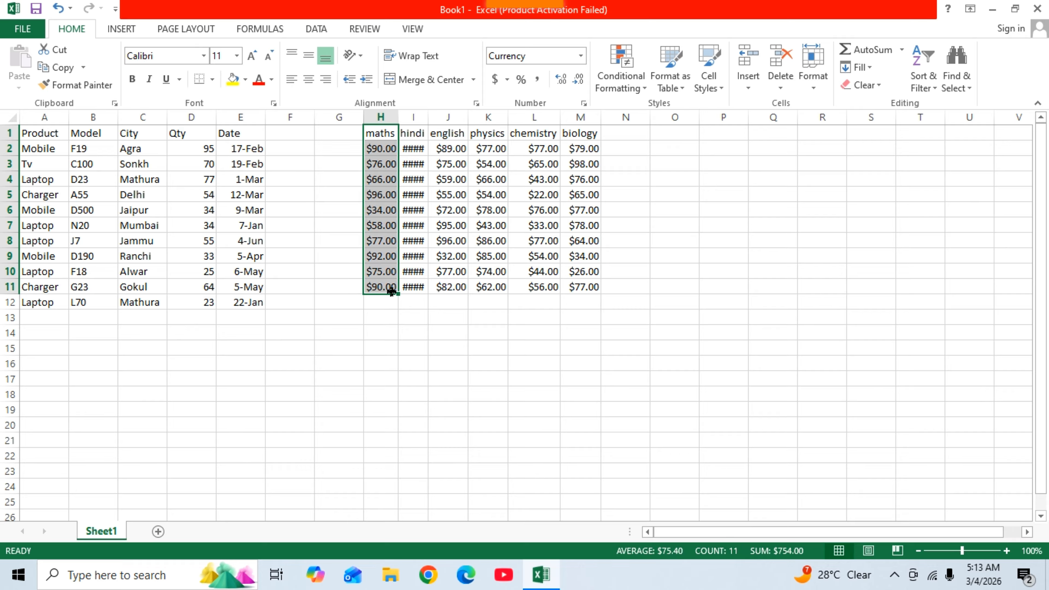
click(902, 49)
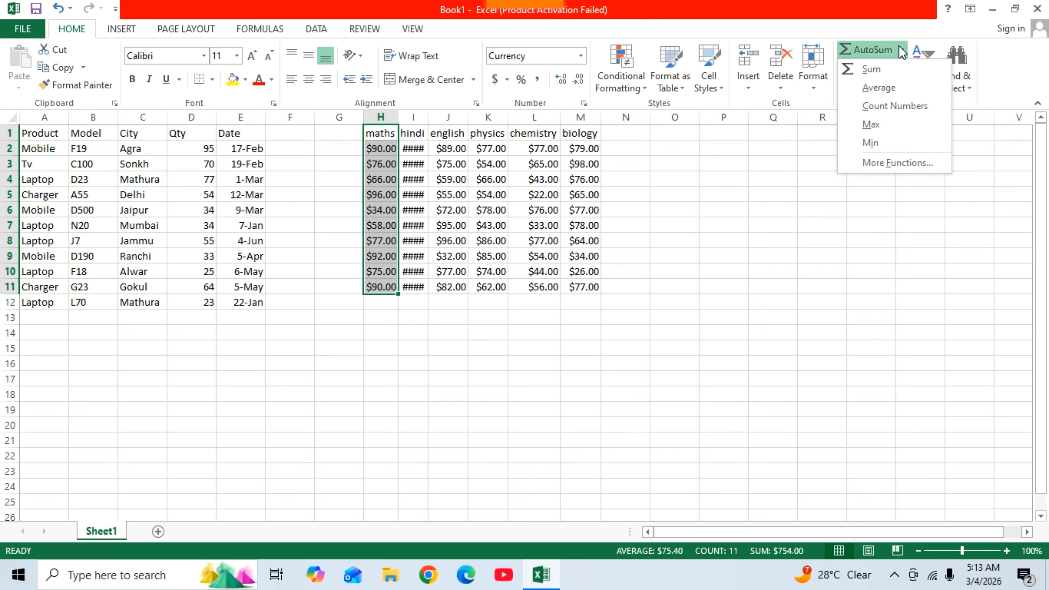
click(878, 71)
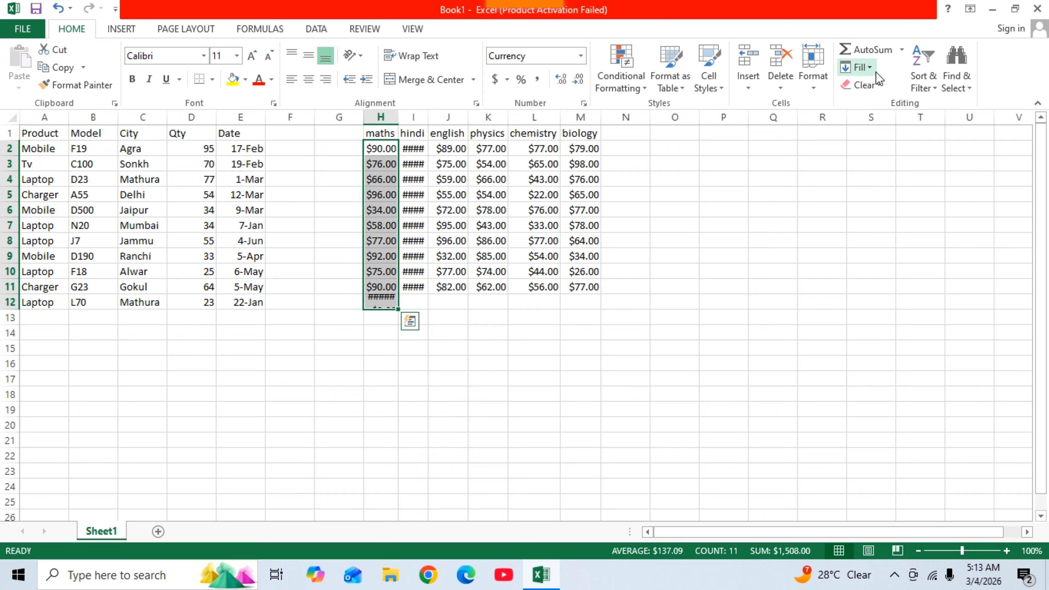
click(379, 411)
click(469, 376)
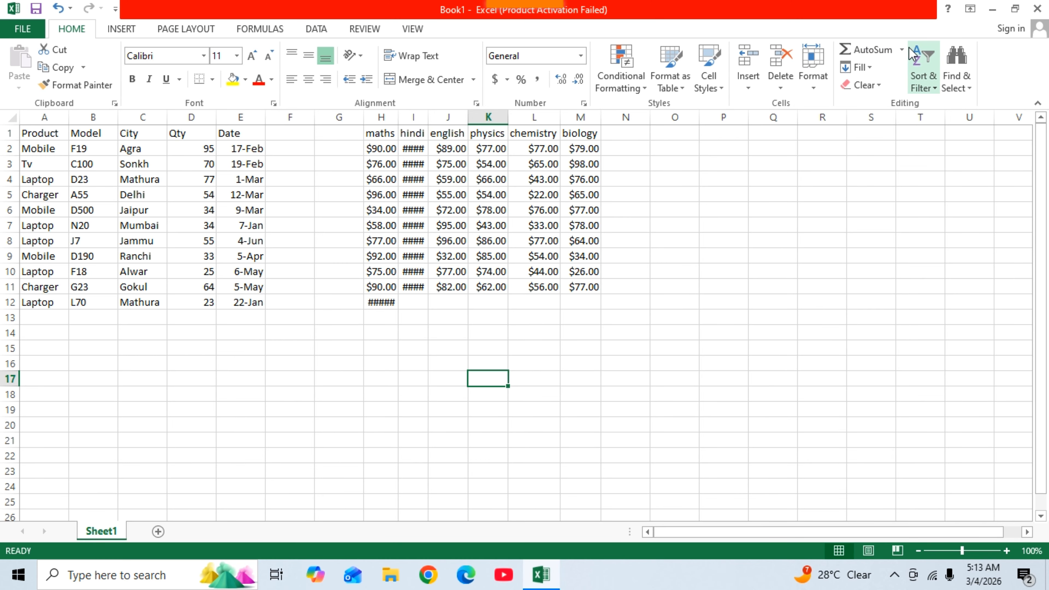
mouse_move(518, 7)
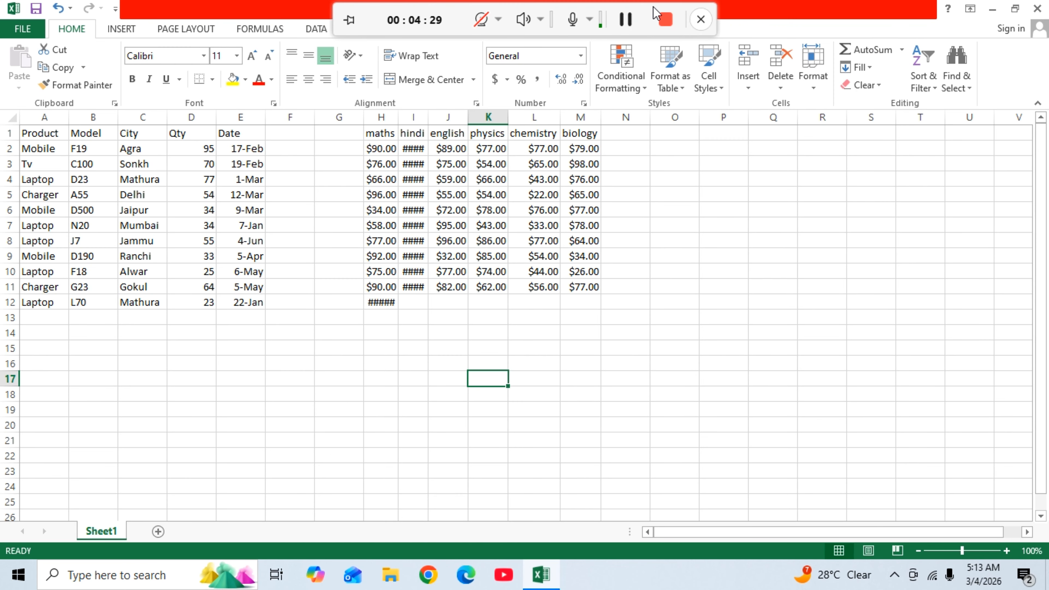